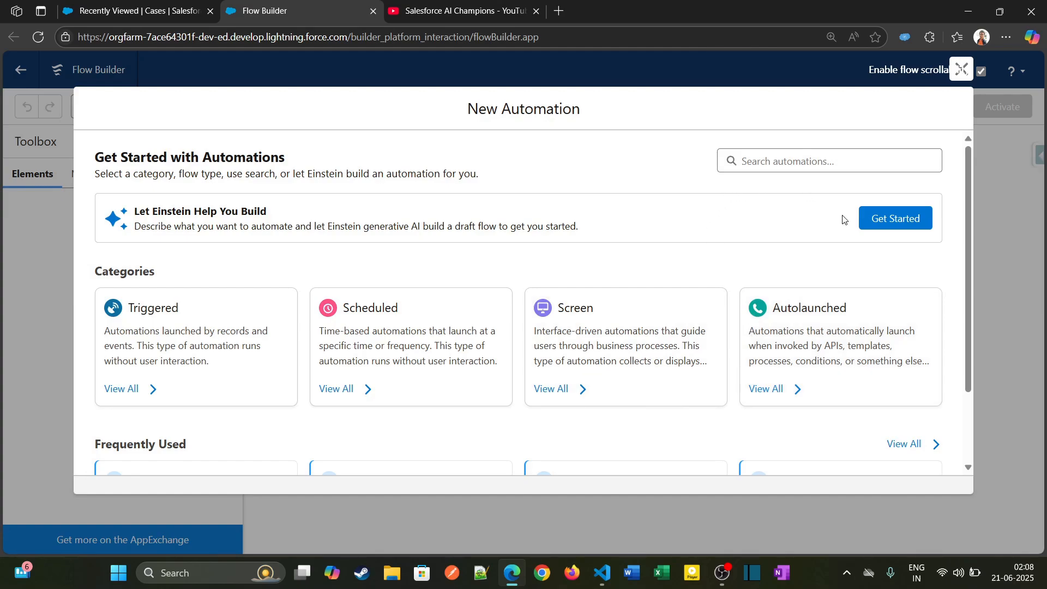
- Search the automation types for "scr" and create a new Screen Flow
click(799, 158)
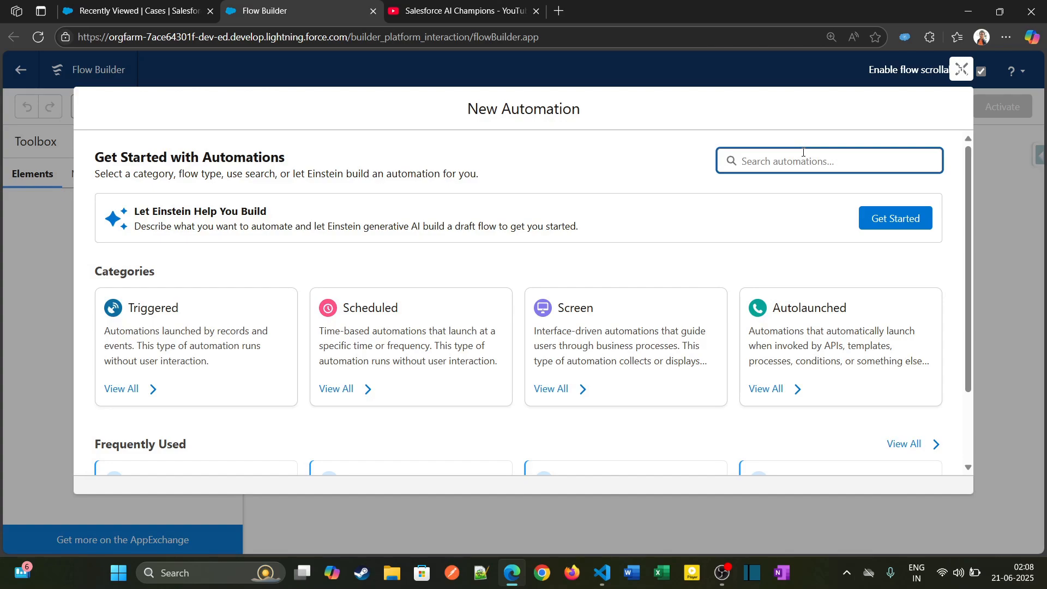
text(scre)
key(BackSpace)
text(n)
key(BackSpace)
text(e)
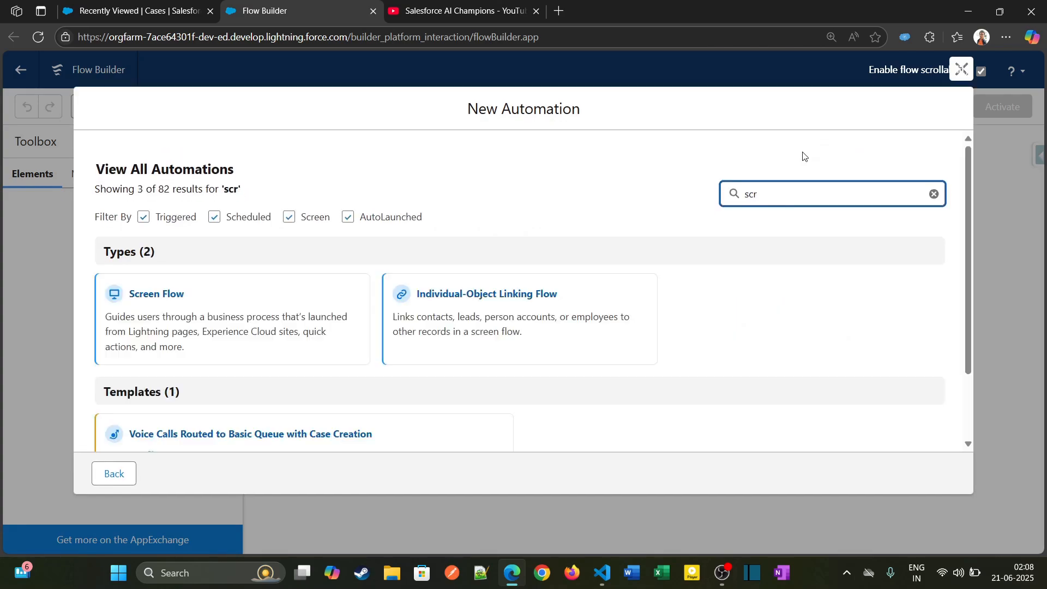
click(183, 290)
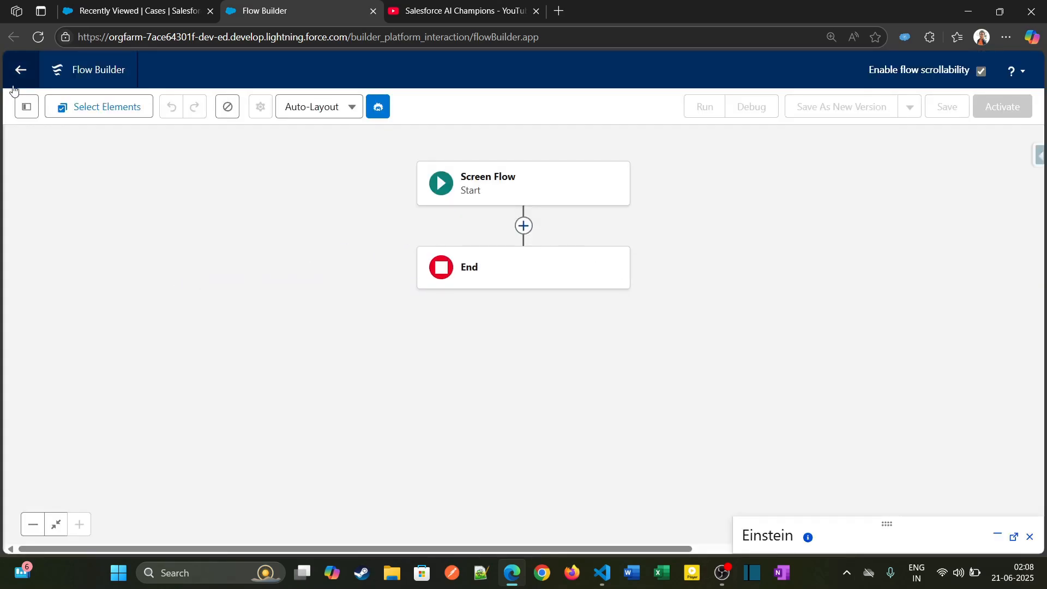
- Start a new Variable resource with the API name caseVar and the data type Record
click(22, 108)
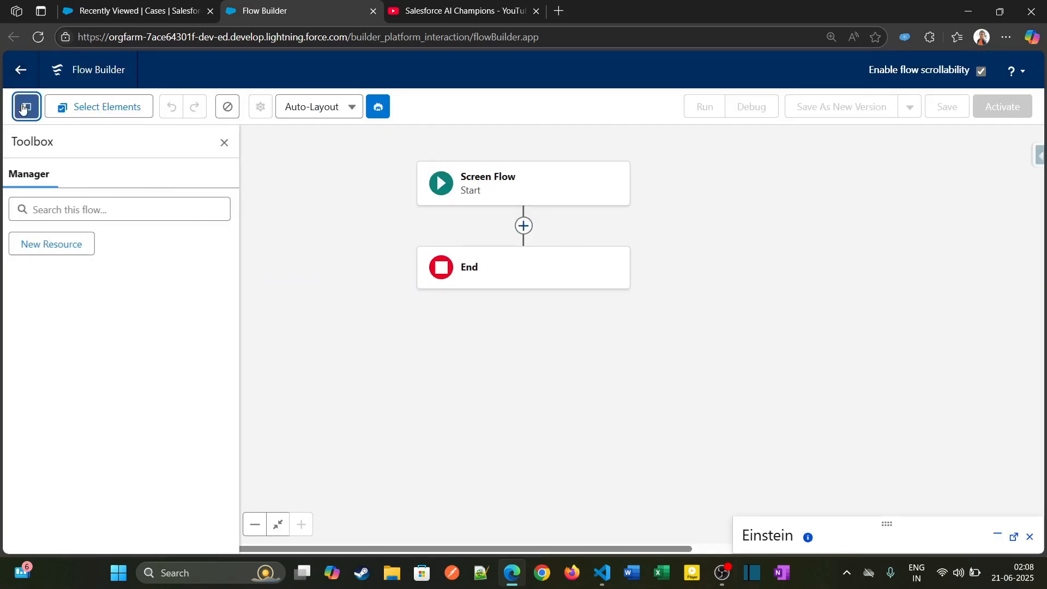
click(64, 249)
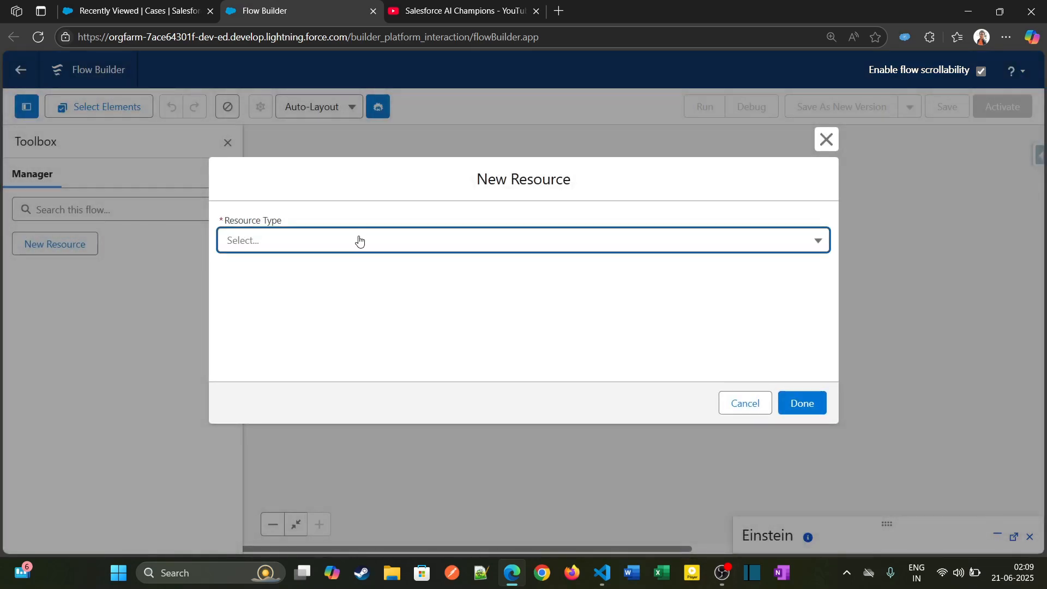
click(315, 250)
click(316, 273)
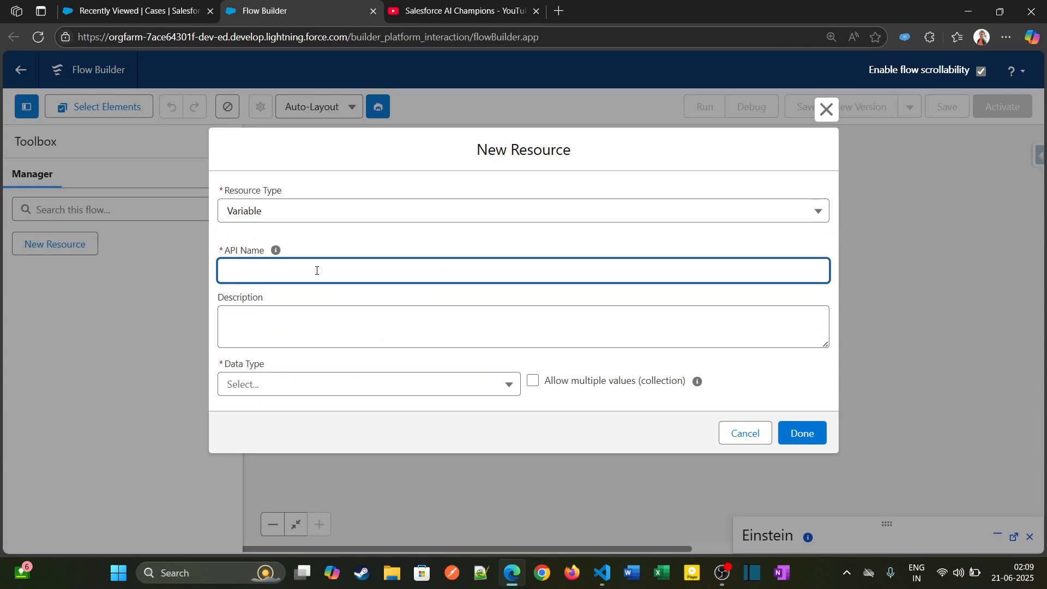
text(caseVar)
click(299, 378)
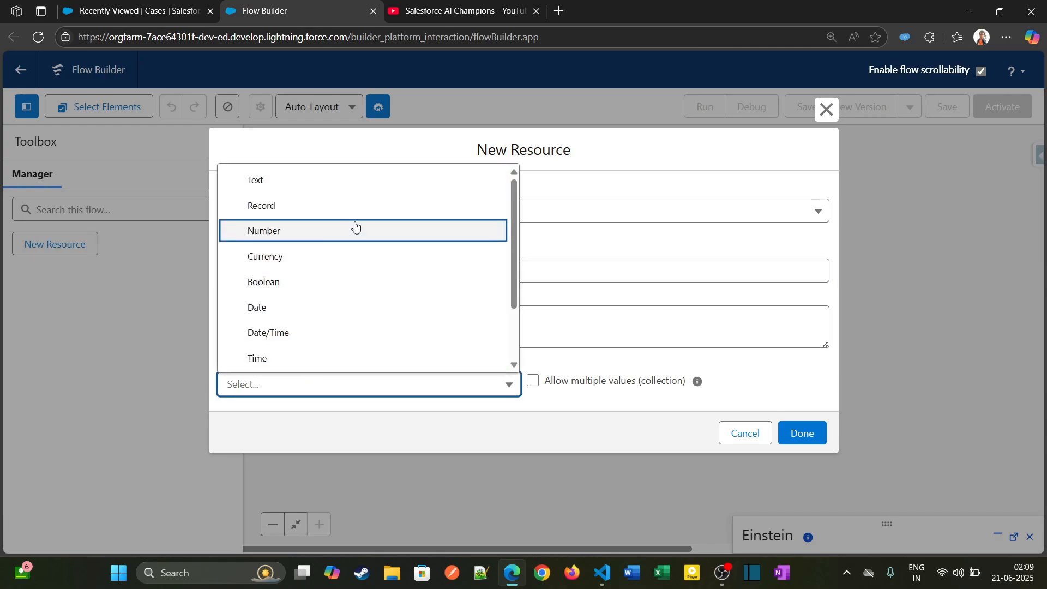
click(286, 206)
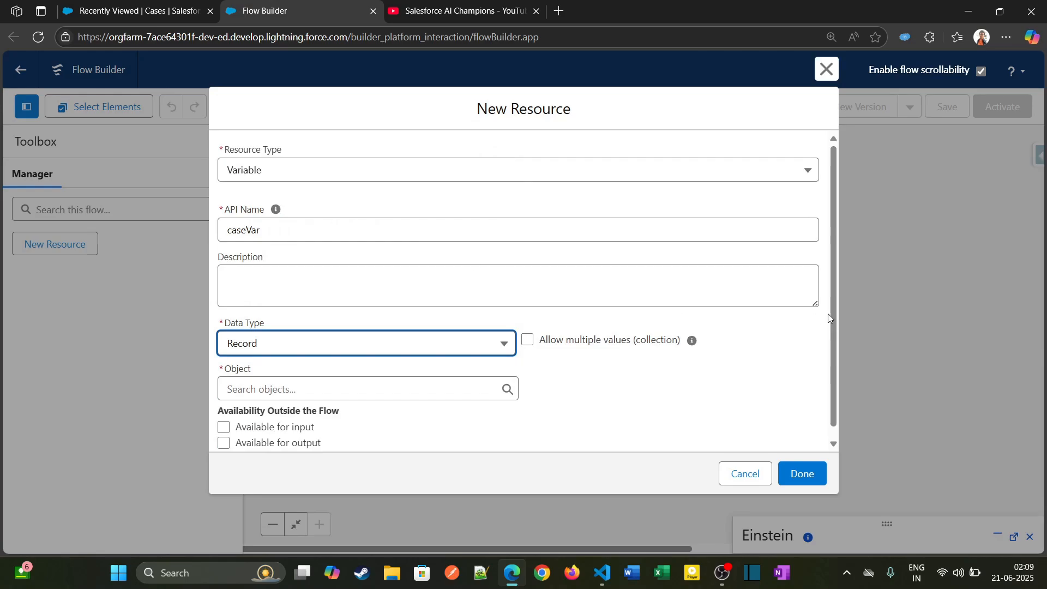
- Set the variable's object to Case and save the new resource
scroll(835, 317, down, 1)
click(316, 379)
text(case)
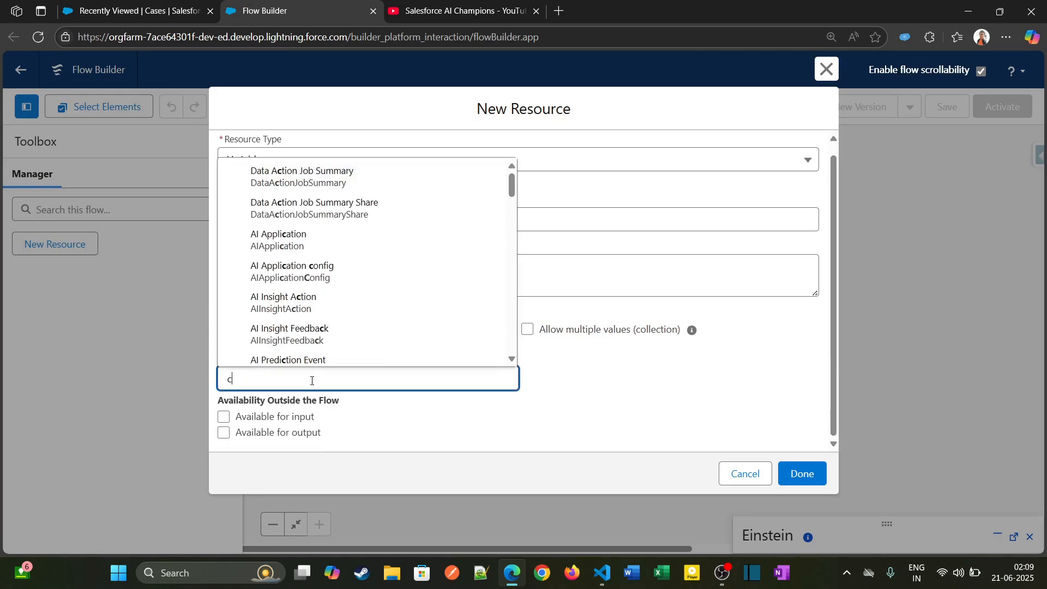
scroll(306, 240, down, 1)
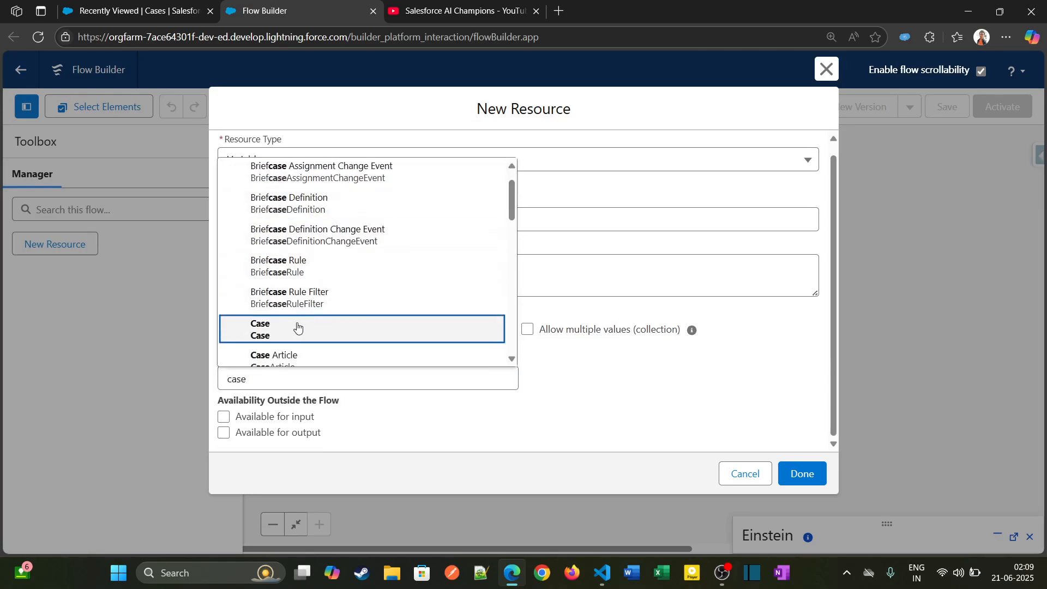
click(293, 333)
click(802, 475)
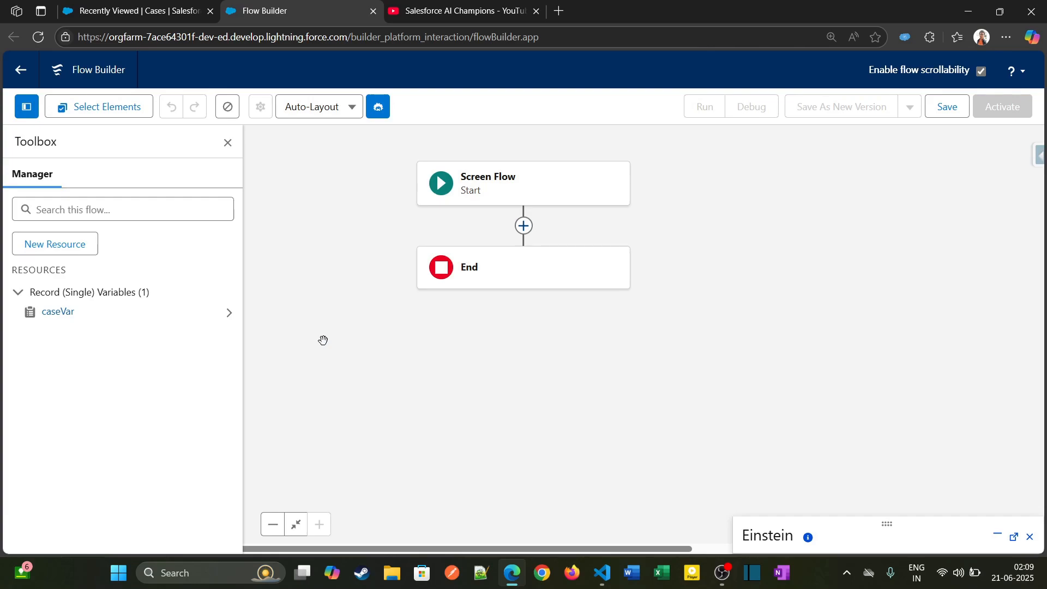
- Add a Screen element between Start and End and label it Case Details
click(525, 226)
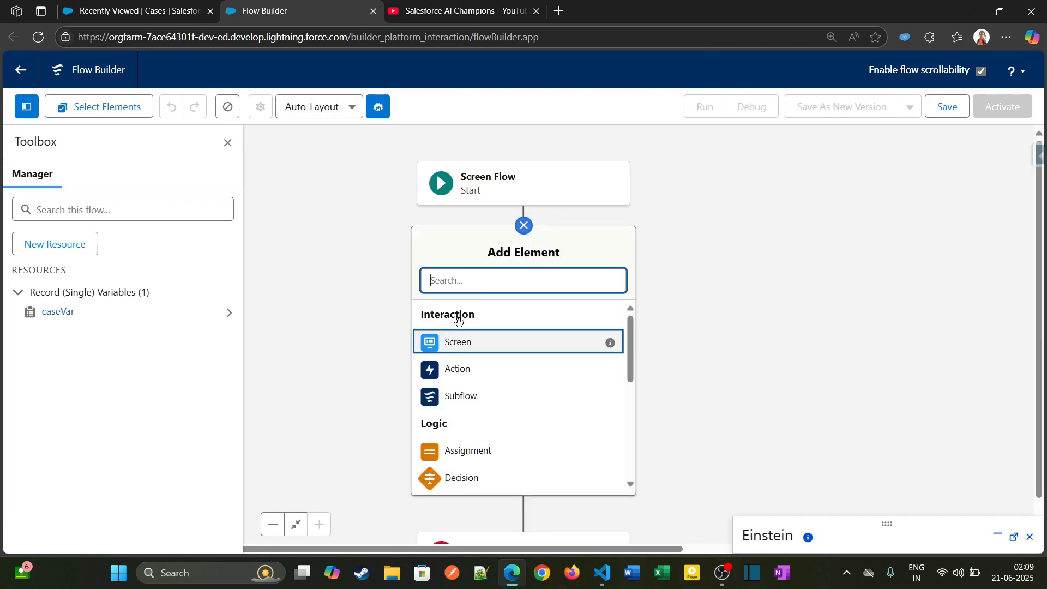
click(472, 345)
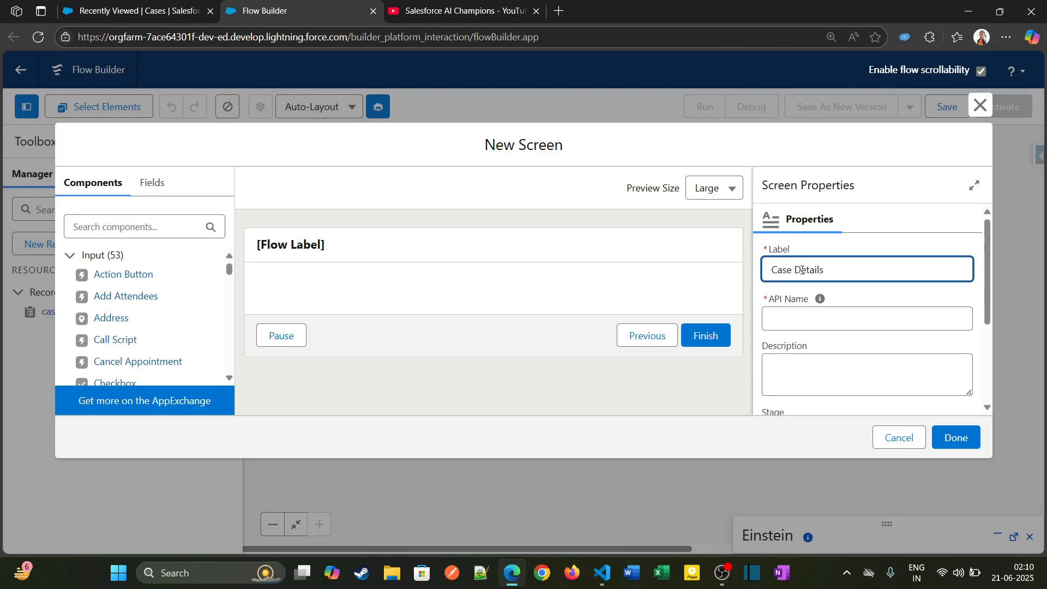
text(Case Details)
key(Tab)
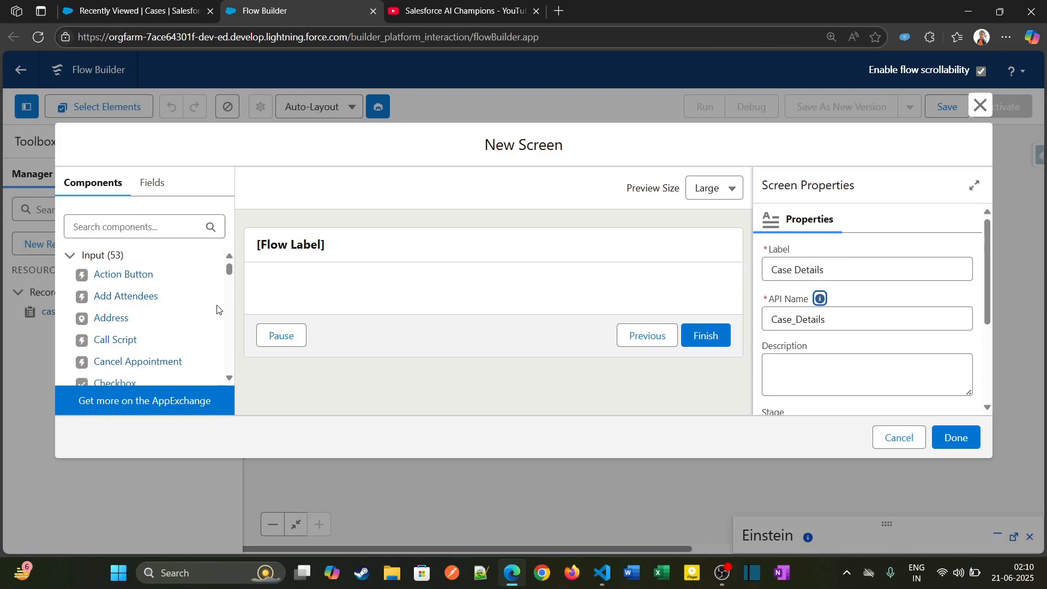
- Add a Section component to the screen and include a header labelled Enter Case Details
click(151, 233)
text(sect)
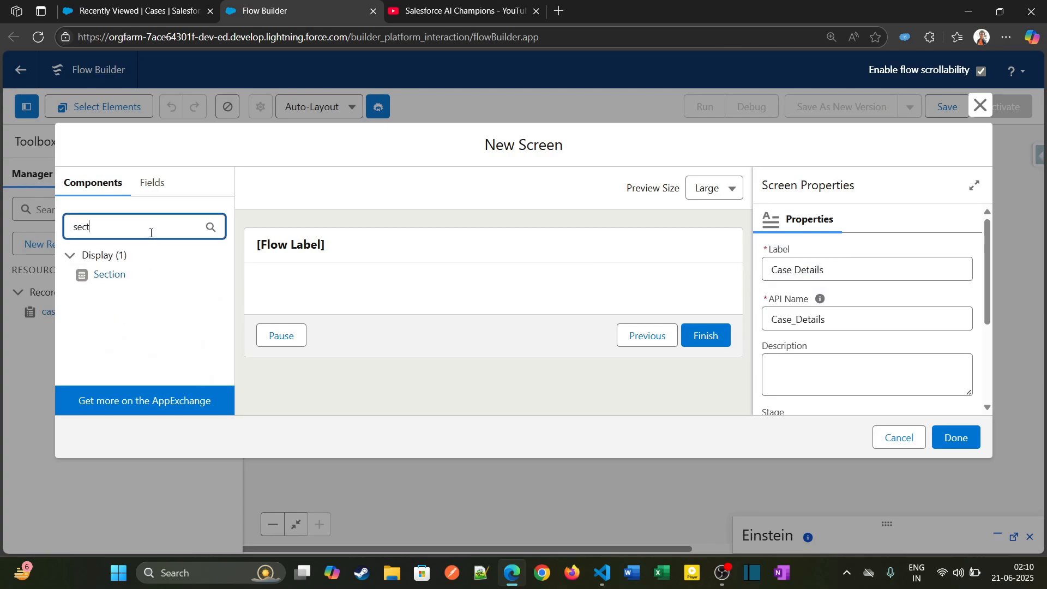
drag(108, 278, 361, 295)
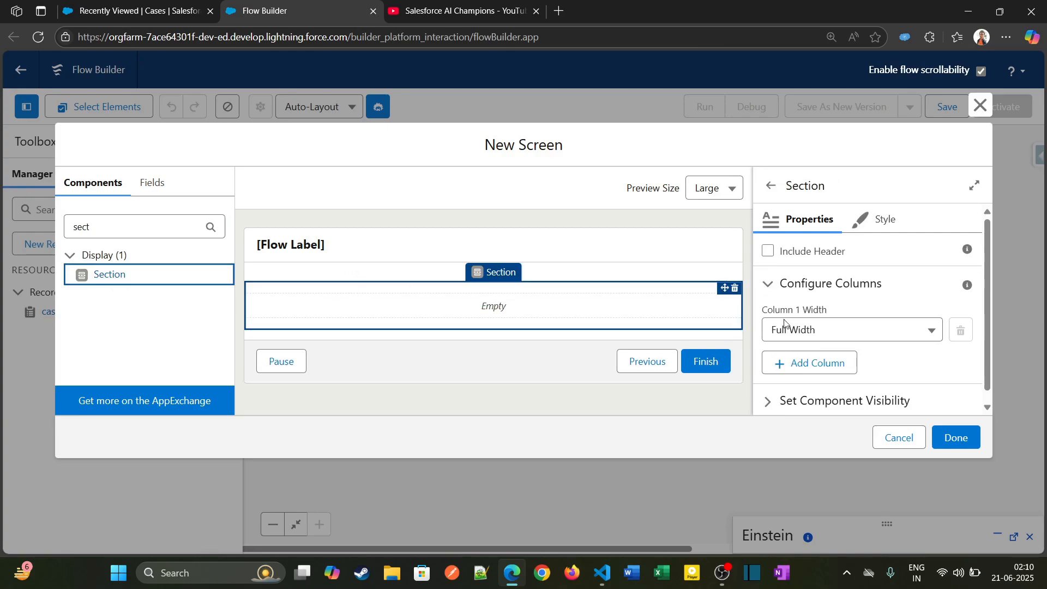
click(767, 252)
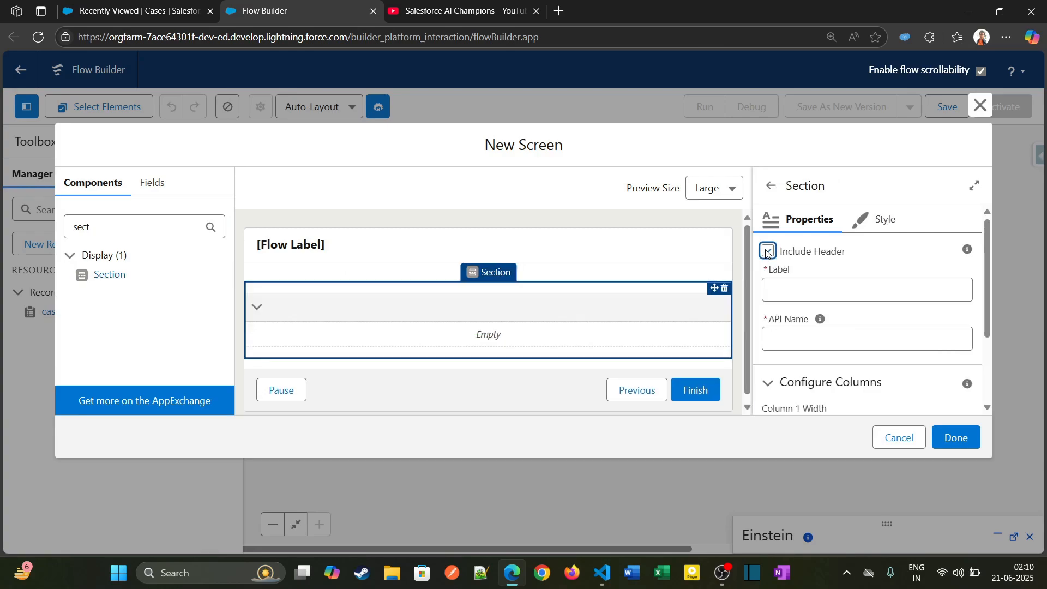
click(785, 285)
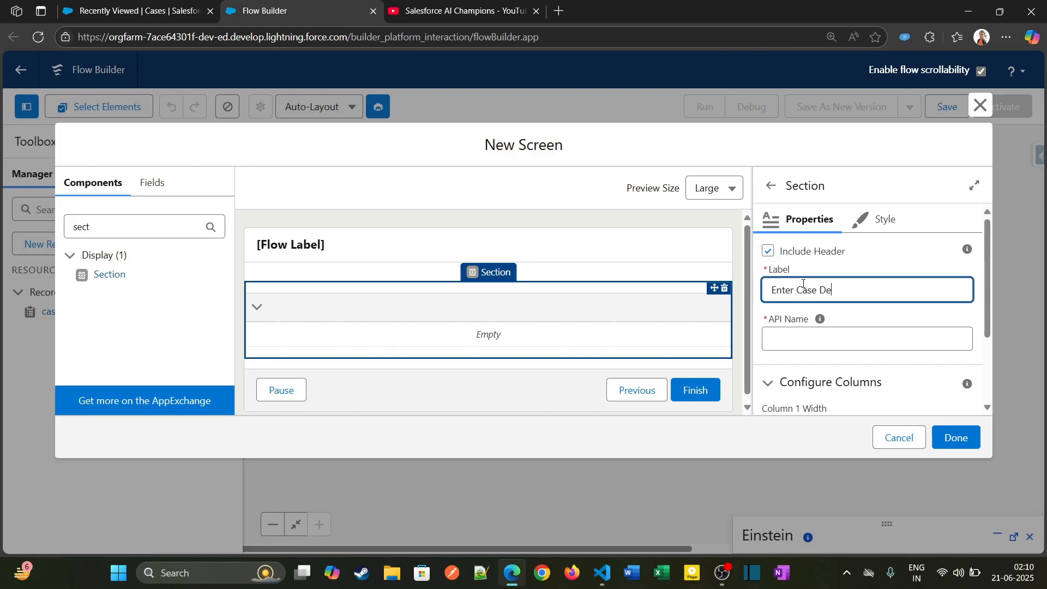
text(Enter Case Details)
key(Tab)
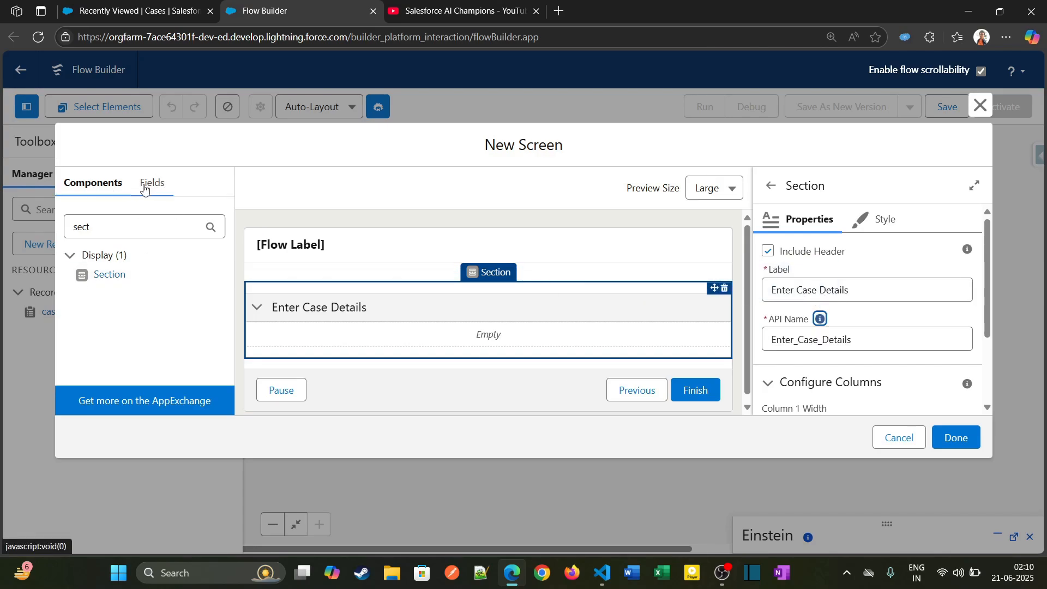
- Clear the component search and select caseVar as the record variable for the screen's fields
double_click(96, 227)
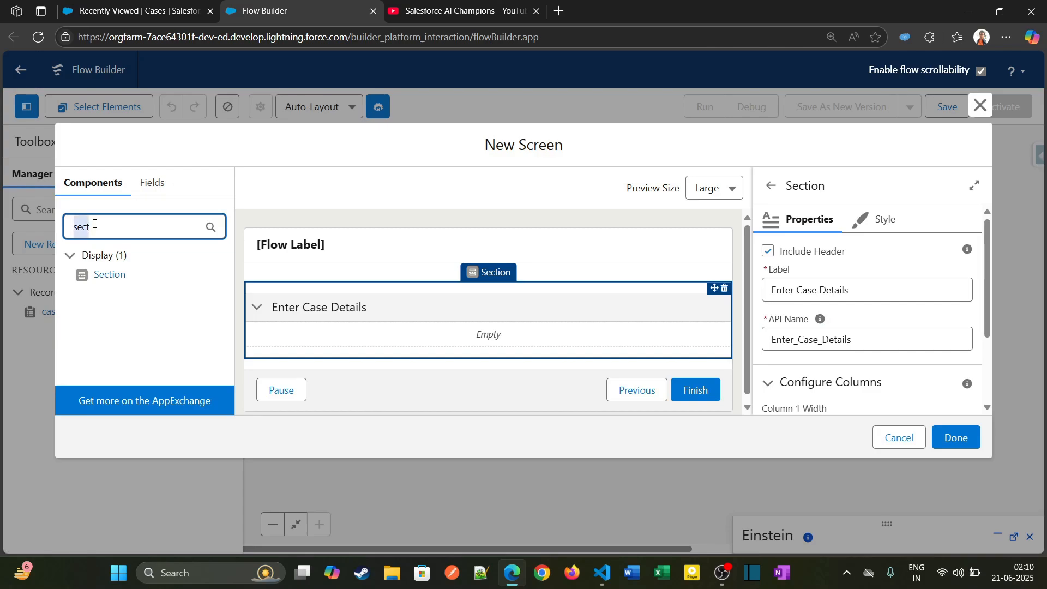
key(BackSpace)
drag(229, 275, 229, 285)
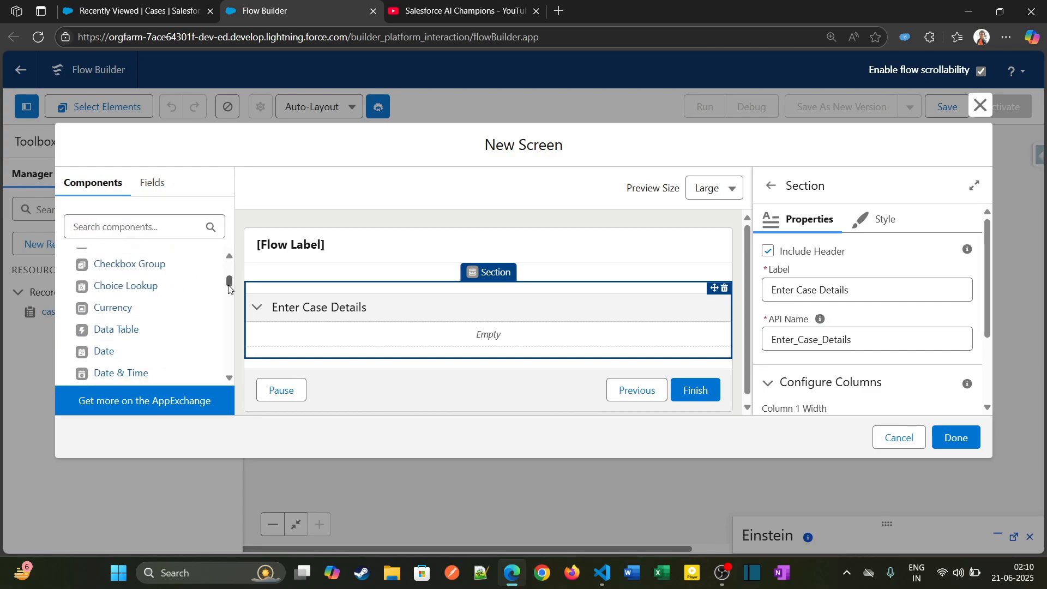
scroll(109, 306, up, 5)
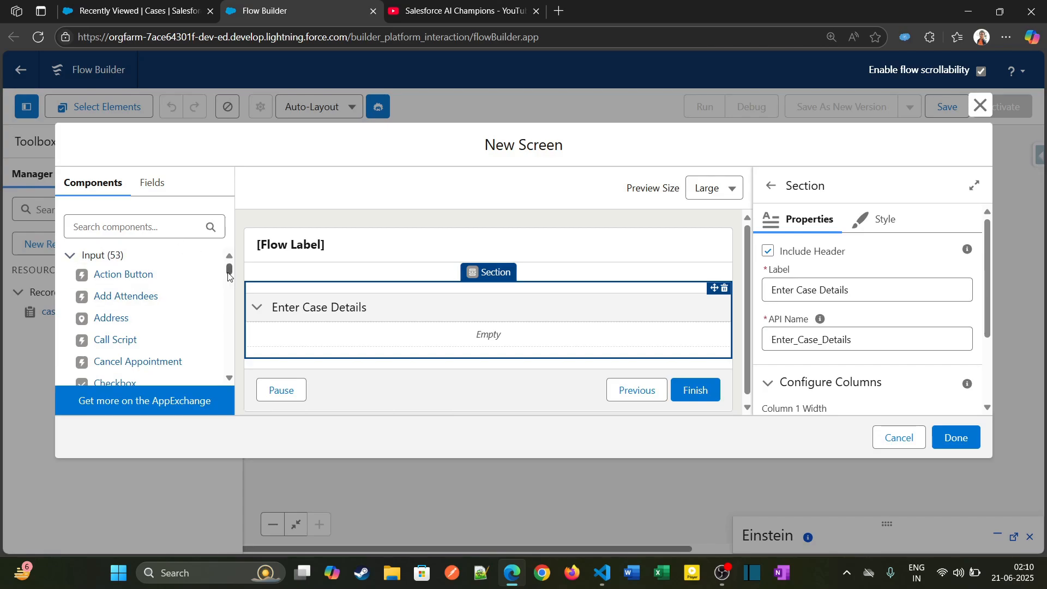
scroll(210, 300, down, 3)
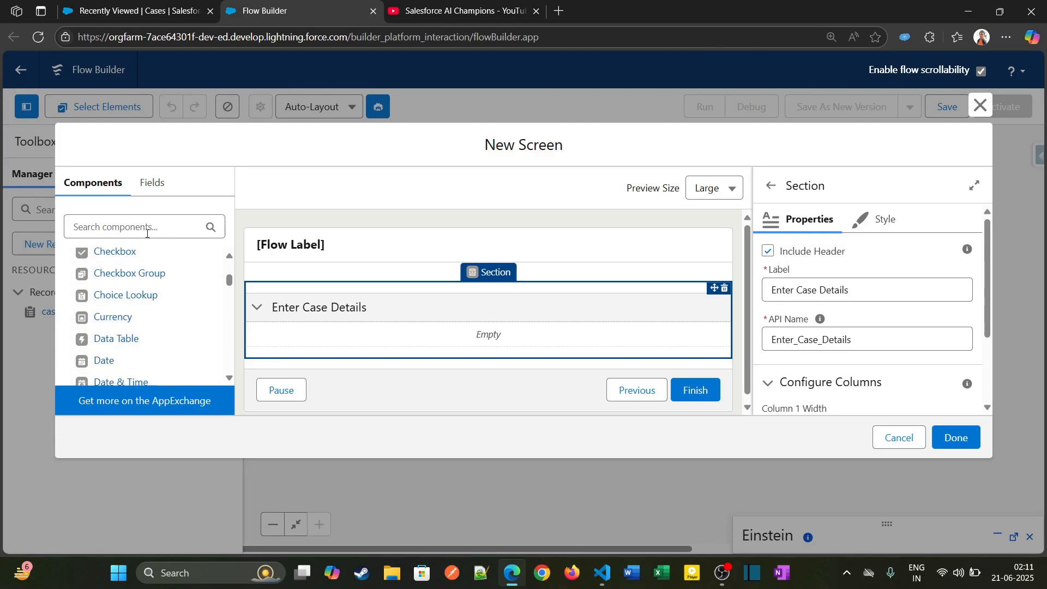
click(152, 185)
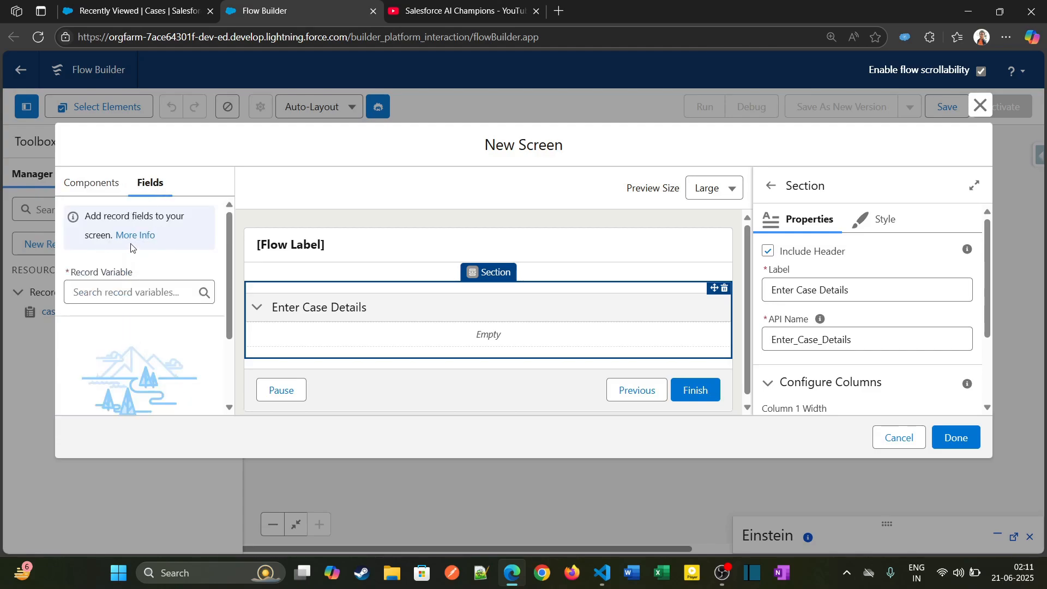
click(116, 284)
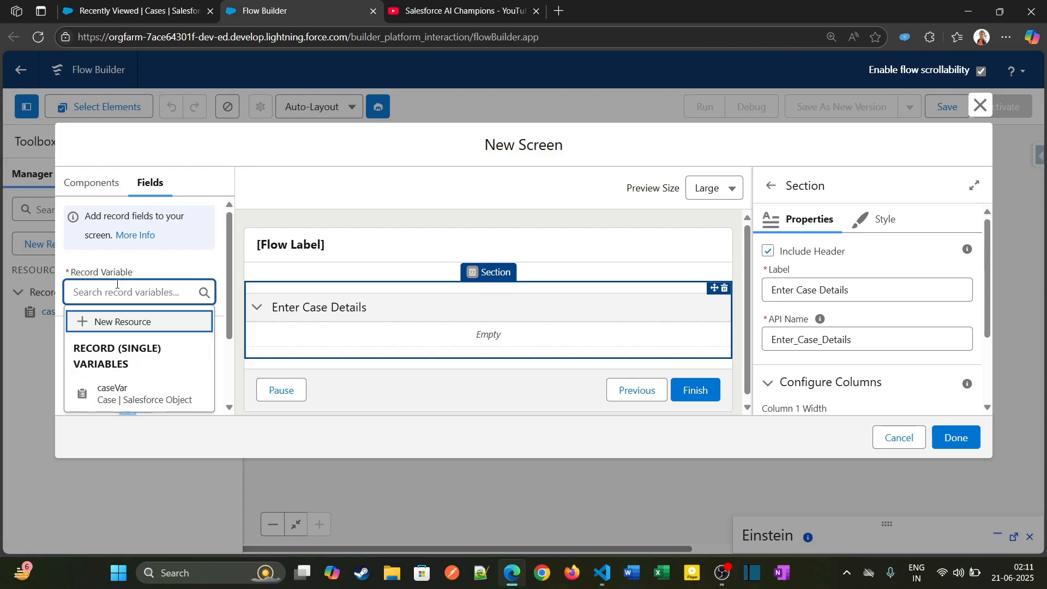
click(125, 393)
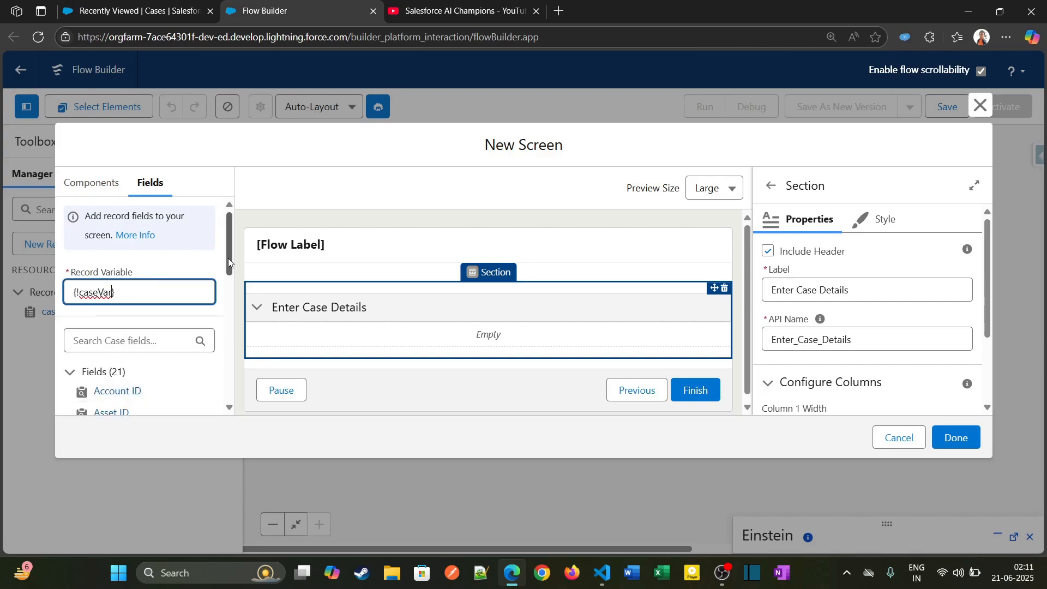
drag(230, 264, 229, 301)
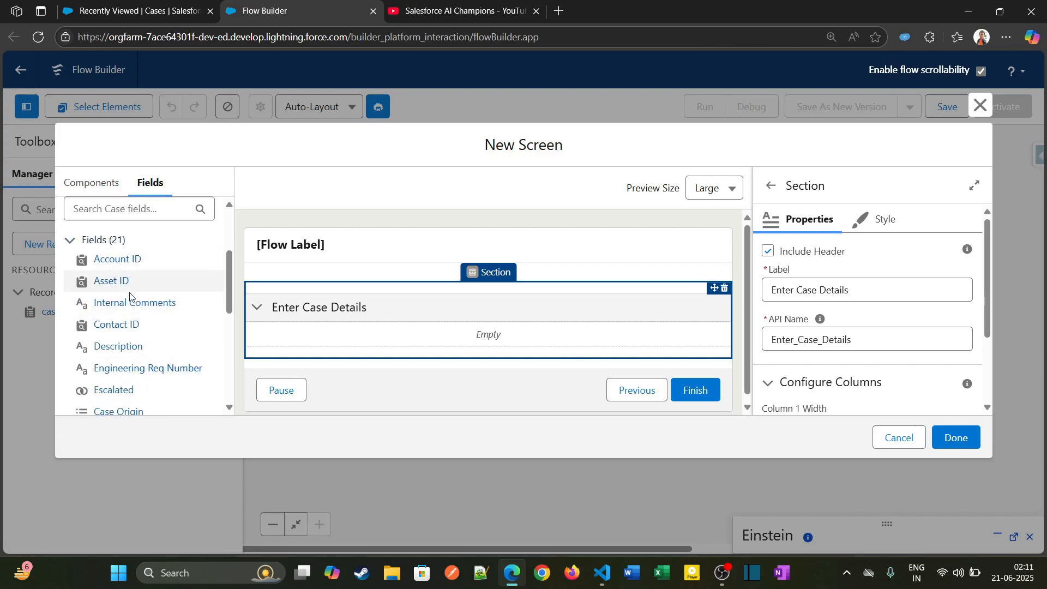
mouse_move(225, 299)
mouse_down()
mouse_move(226, 378)
mouse_move(236, 283)
mouse_move(236, 300)
mouse_up()
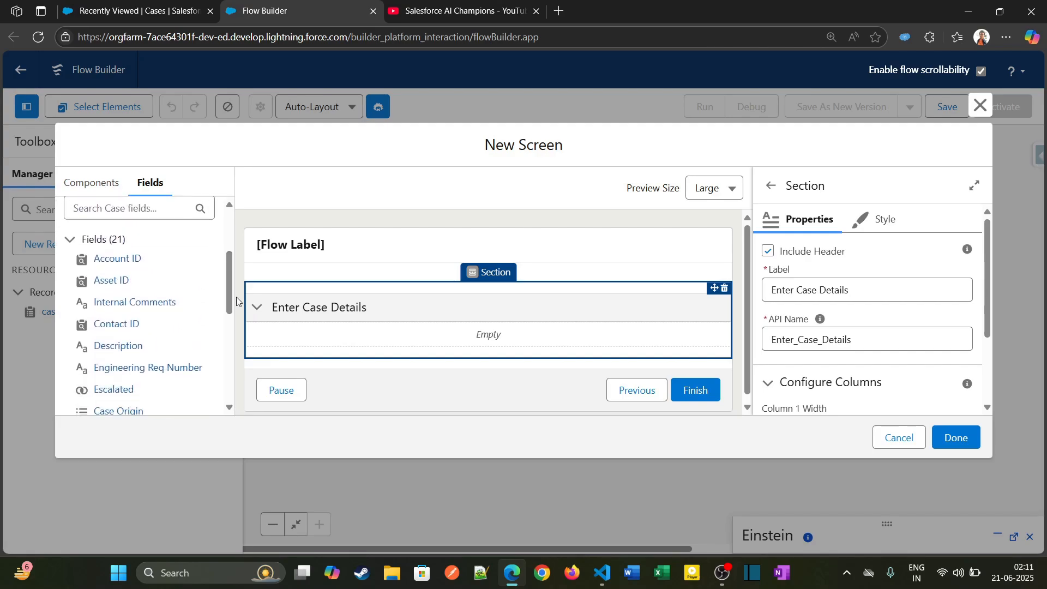
- Check the required fields on the New Case form in Salesforce, close the form and return to Flow Builder
click(183, 22)
click(830, 157)
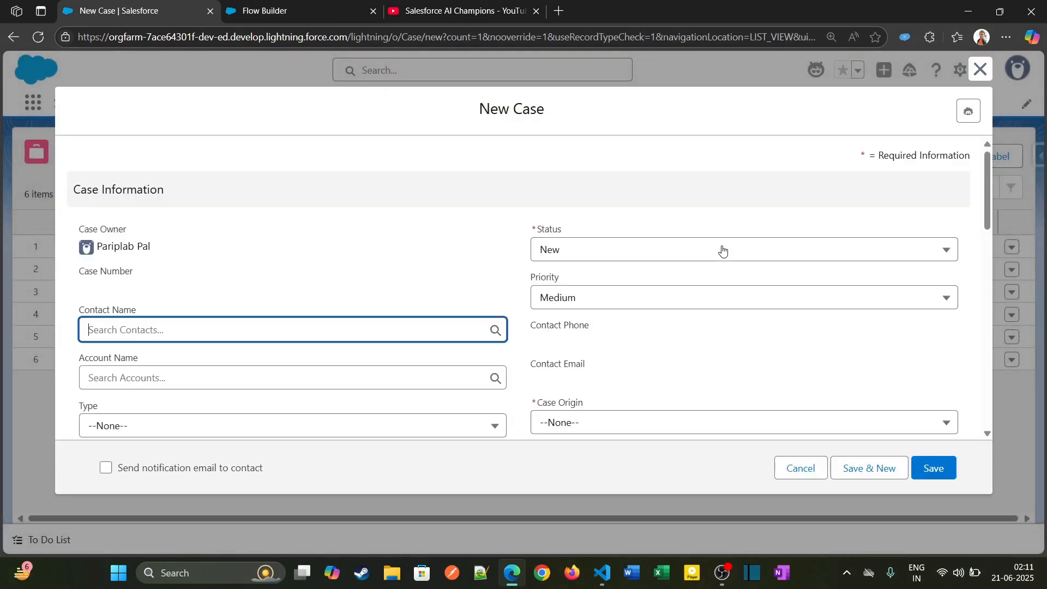
drag(536, 230, 563, 232)
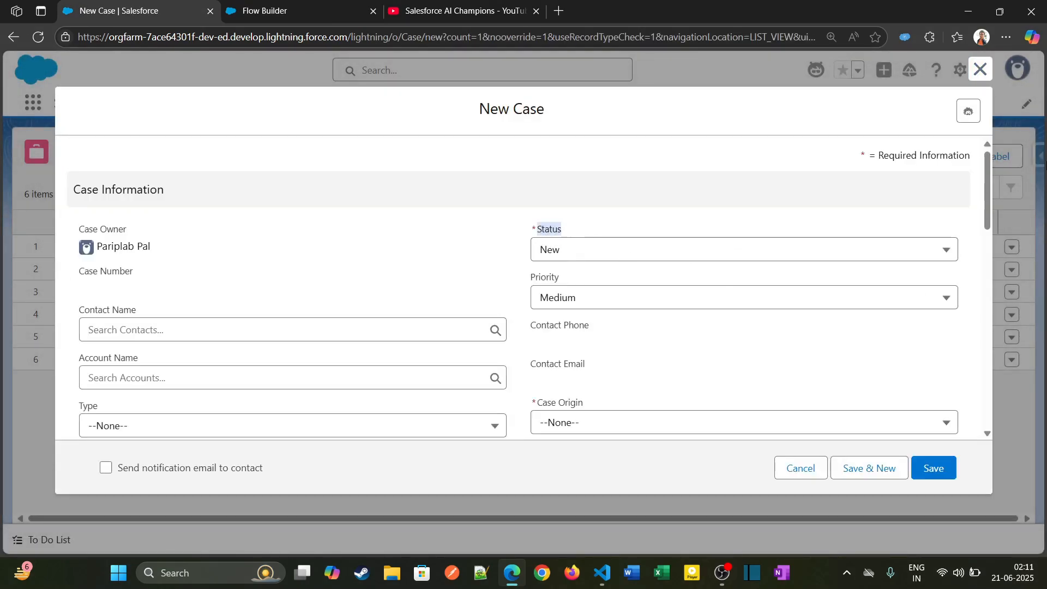
scroll(989, 191, down, 2)
drag(537, 274, 593, 277)
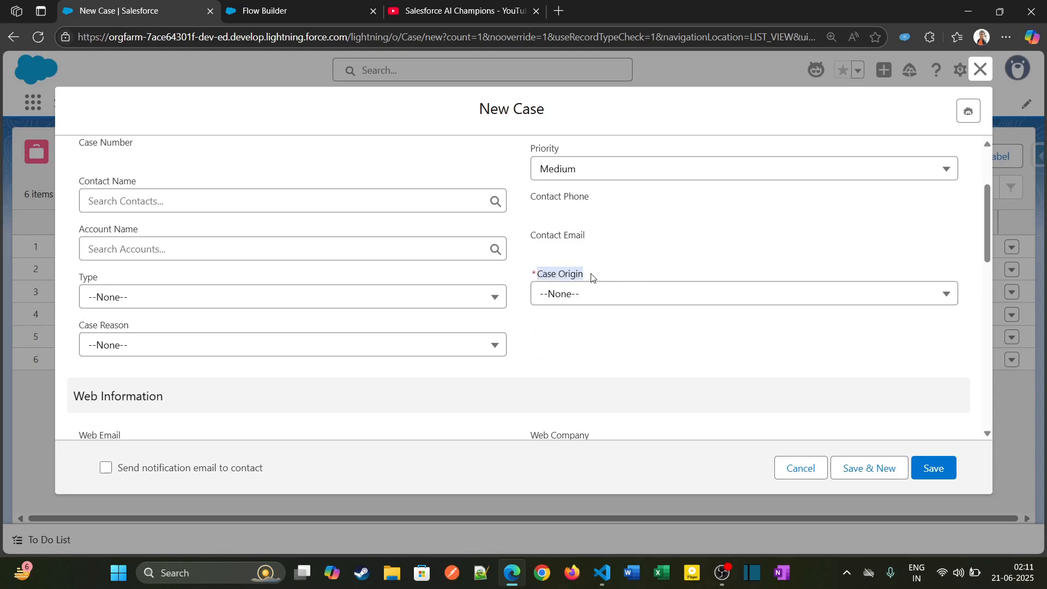
click(980, 69)
click(273, 11)
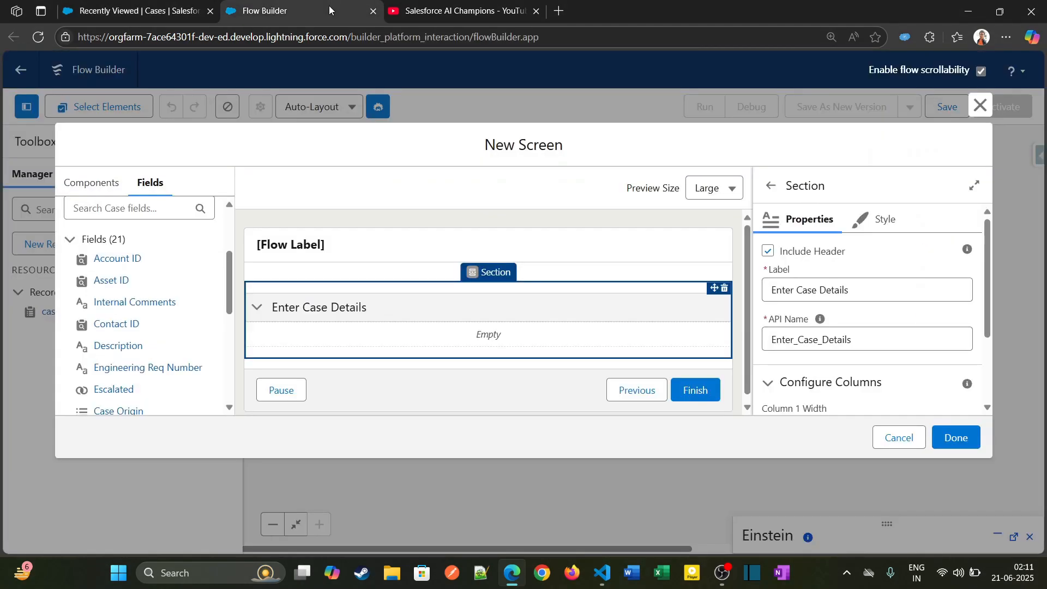
- Find the Status field of the case record and place it in the Enter Case Details section
click(159, 213)
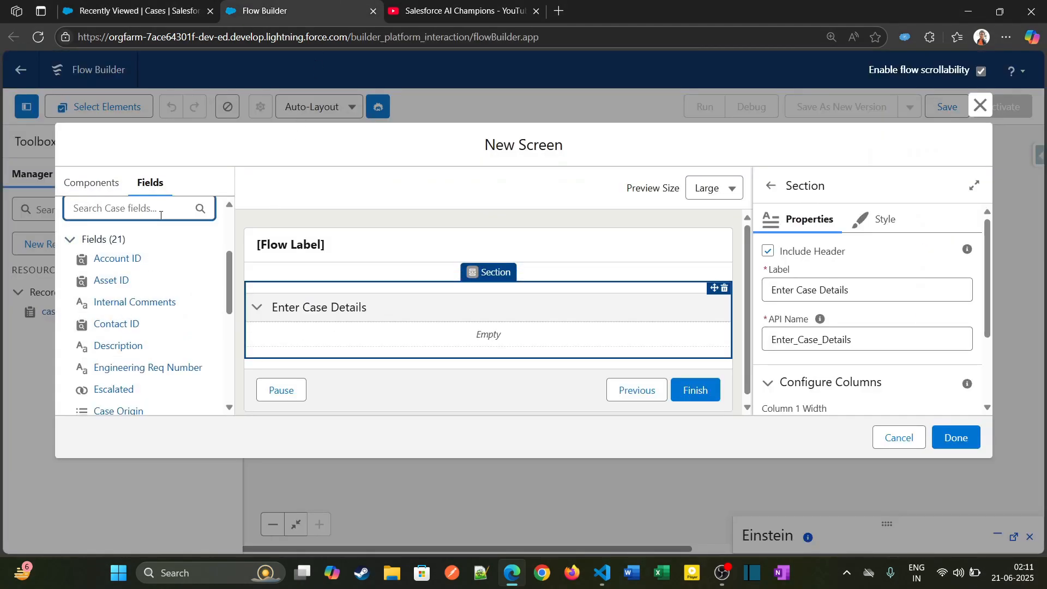
text(sta)
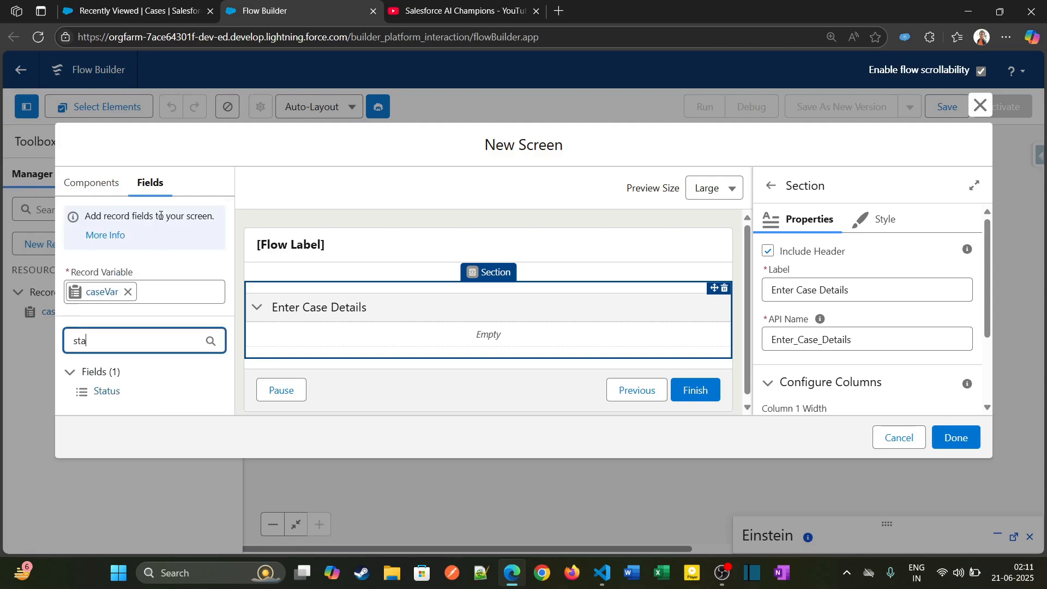
drag(103, 391, 351, 337)
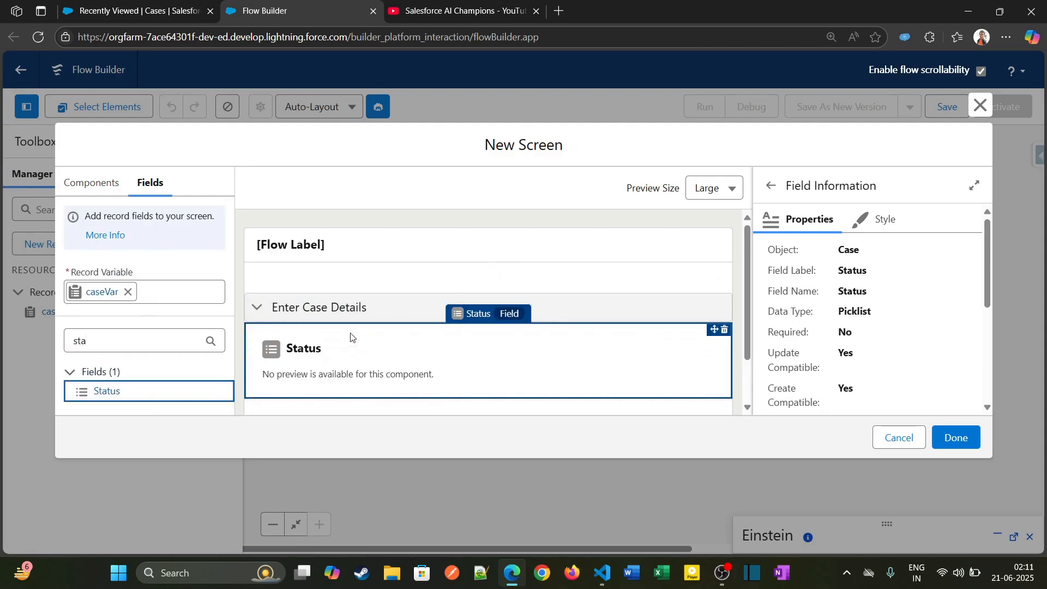
- Find the Case Origin field of the case record and place it below Status in the Enter Case Details section
double_click(128, 334)
text(orig)
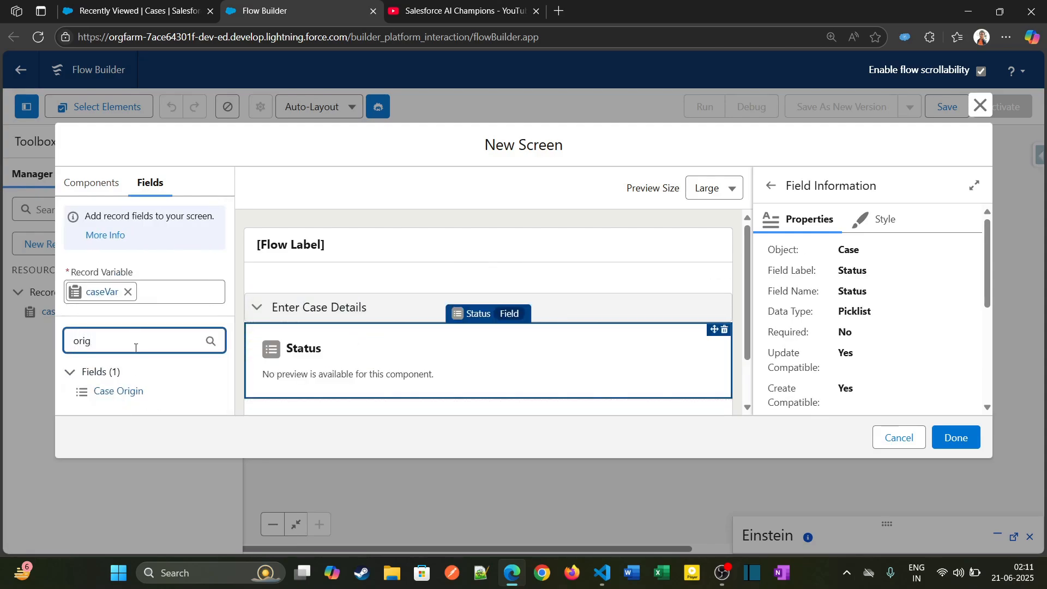
drag(118, 391, 346, 376)
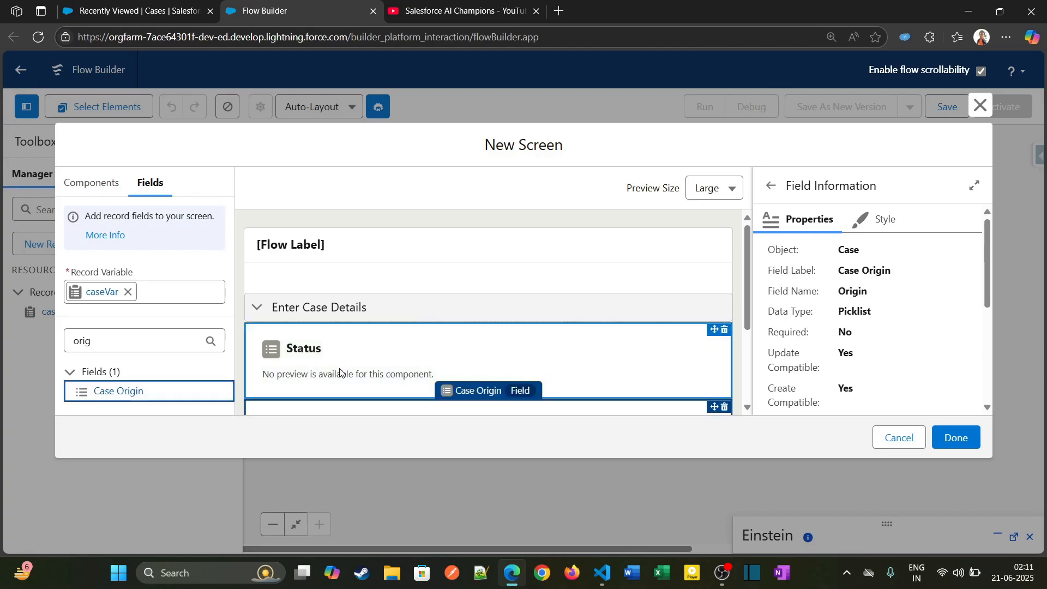
- Set the width of the Status field to 6 of 12 (Half Width)
scroll(747, 320, down, 2)
click(507, 267)
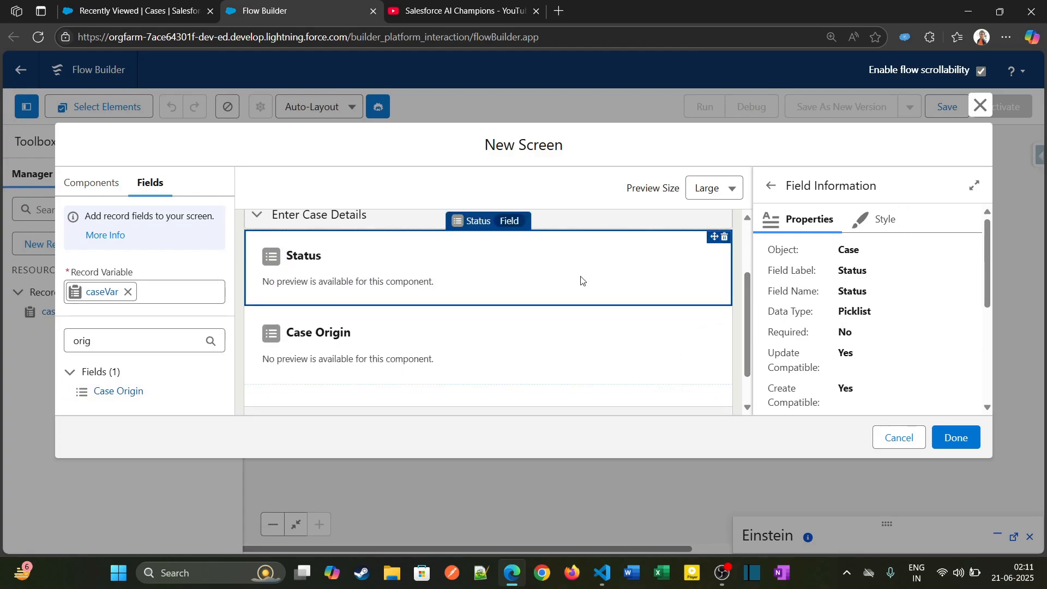
click(878, 220)
click(820, 274)
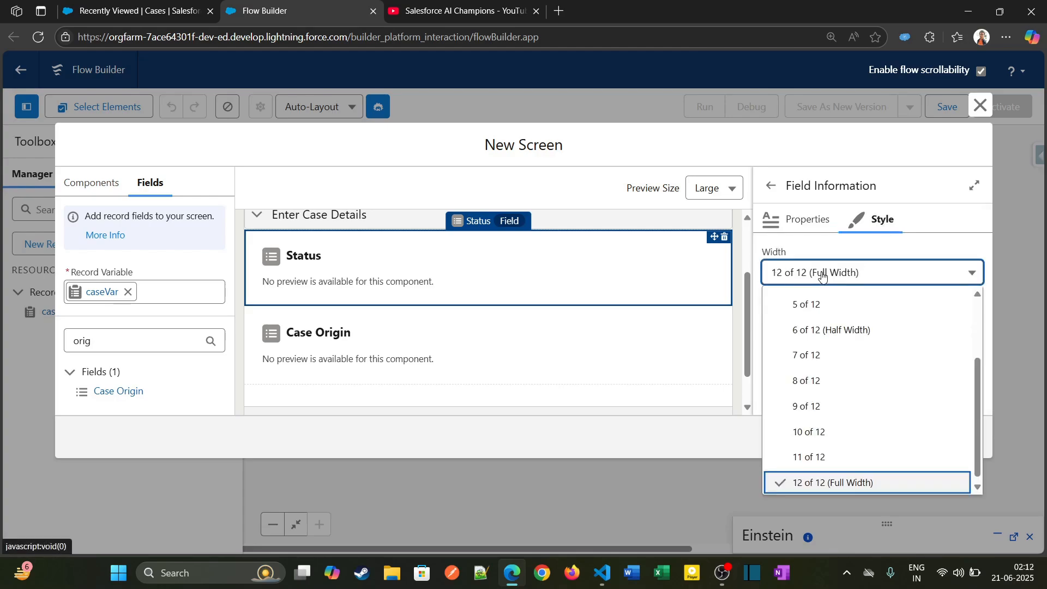
click(821, 330)
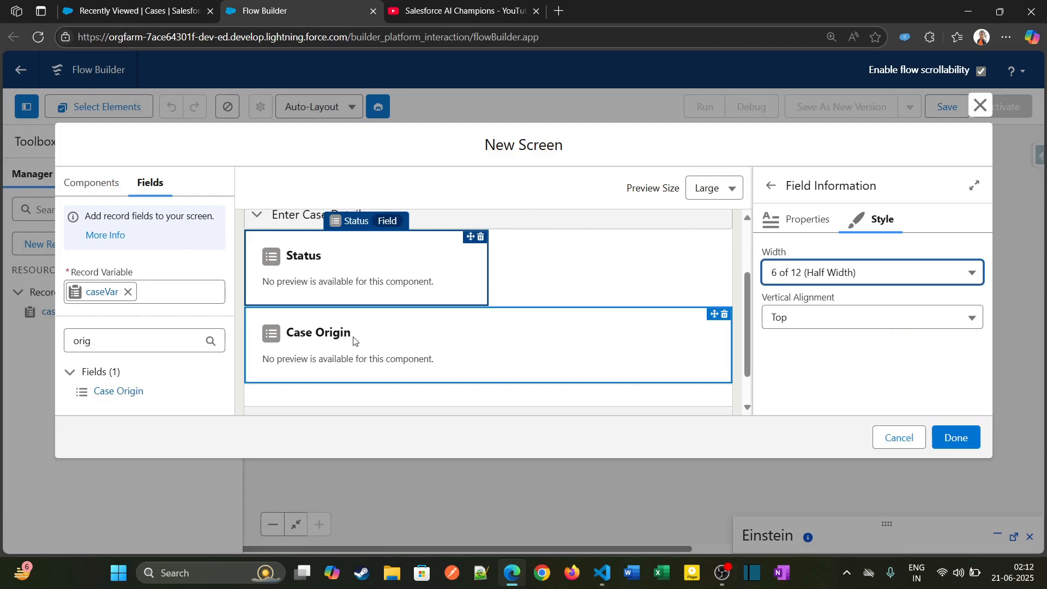
- Set the Case Origin field's width to 6 of 12 (Half Width) so it sits beside Status
click(355, 334)
click(885, 220)
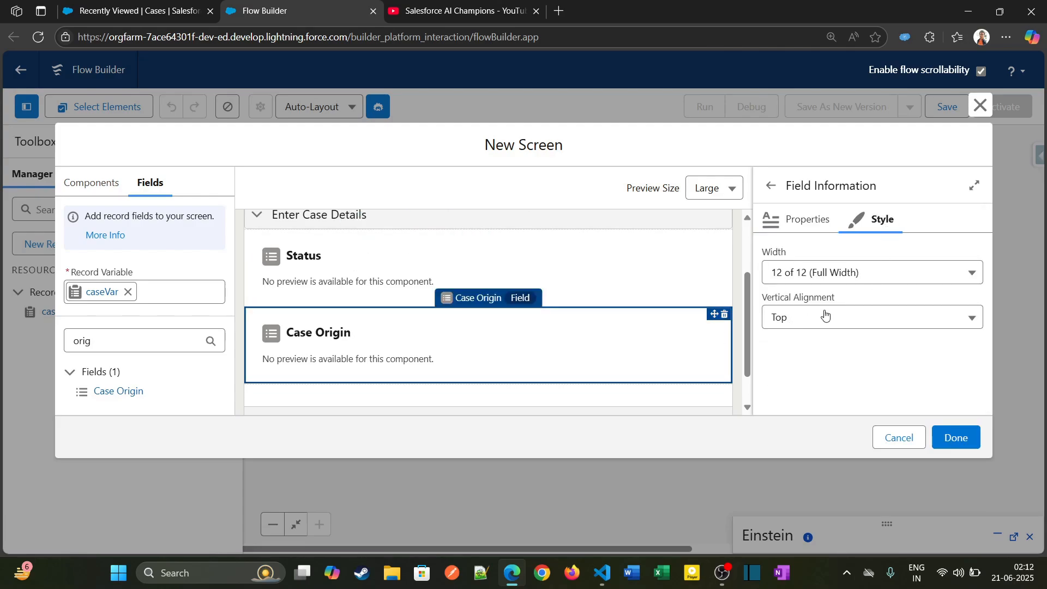
click(872, 279)
click(878, 331)
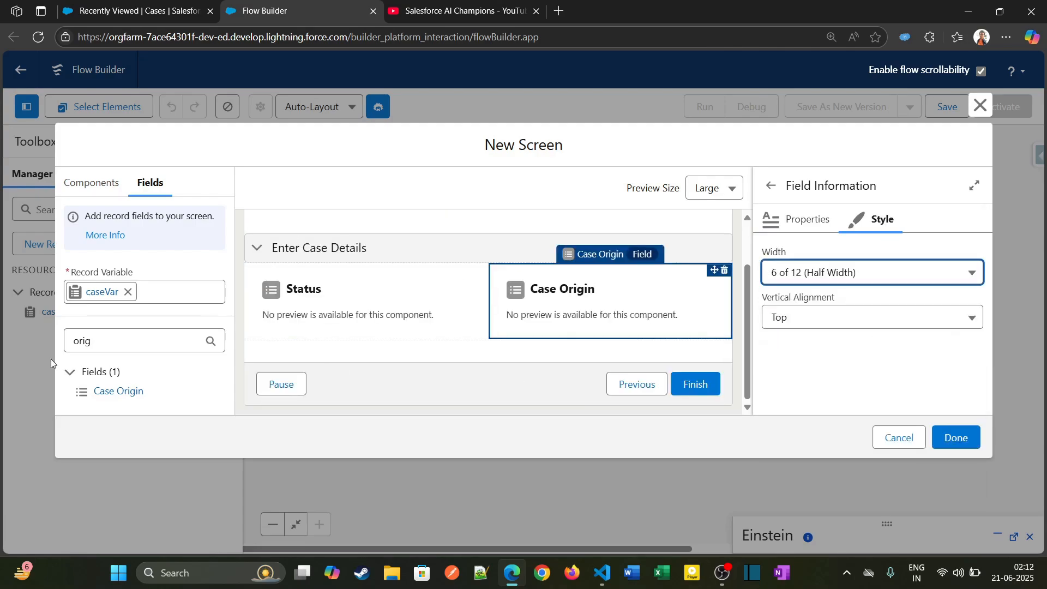
- Clear the field search and add the Priority and Product fields to the Enter Case Details section
double_click(107, 346)
key(BackSpace)
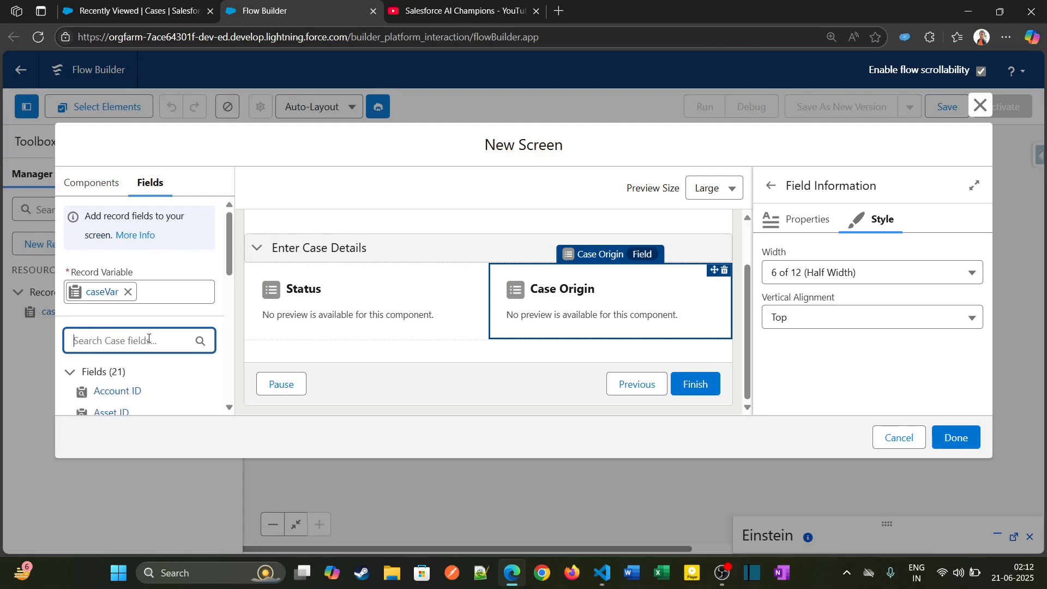
drag(231, 253, 226, 329)
drag(116, 345, 327, 262)
drag(111, 366, 436, 380)
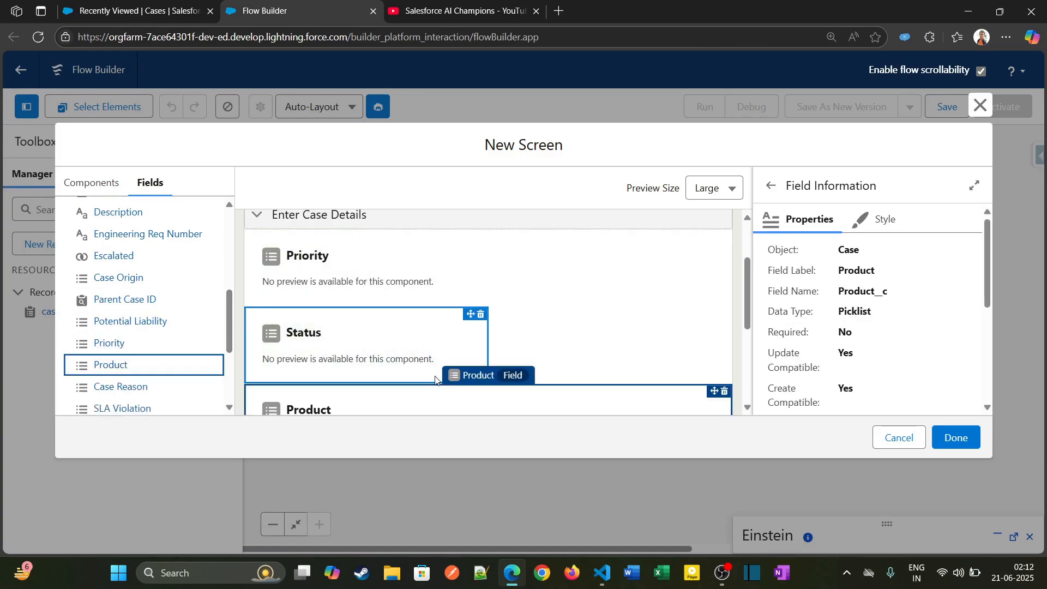
- Set the Priority field's width to 6 of 12 (Half Width) and move it below Product, beside Case Origin
click(385, 295)
click(890, 233)
click(881, 273)
click(851, 328)
drag(385, 271, 382, 371)
- Set the Product field's width to 6 of 12 (Half Width) to place it beside Status
click(404, 330)
click(879, 219)
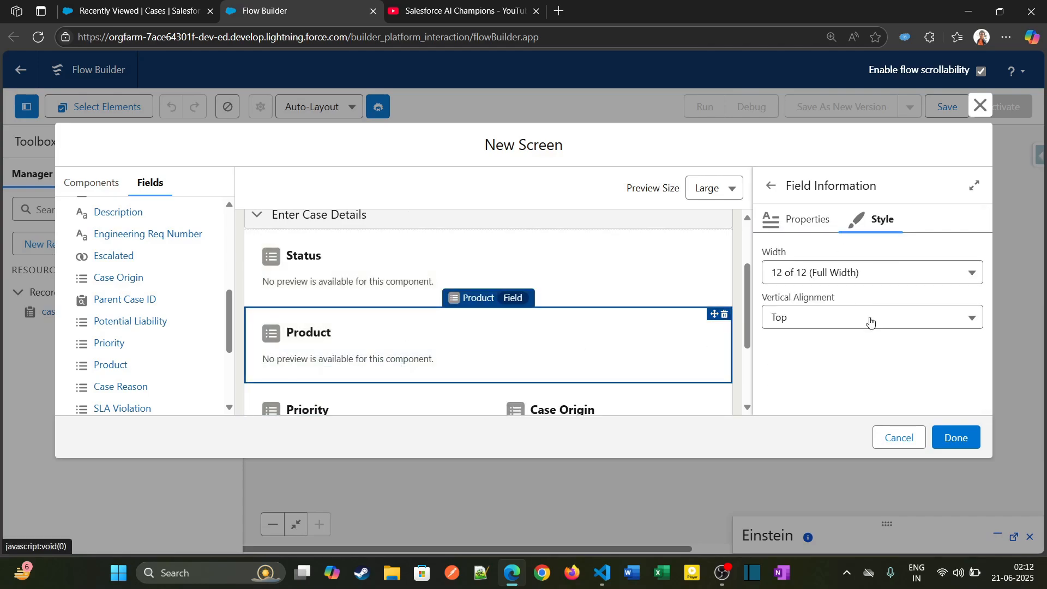
click(859, 284)
click(841, 333)
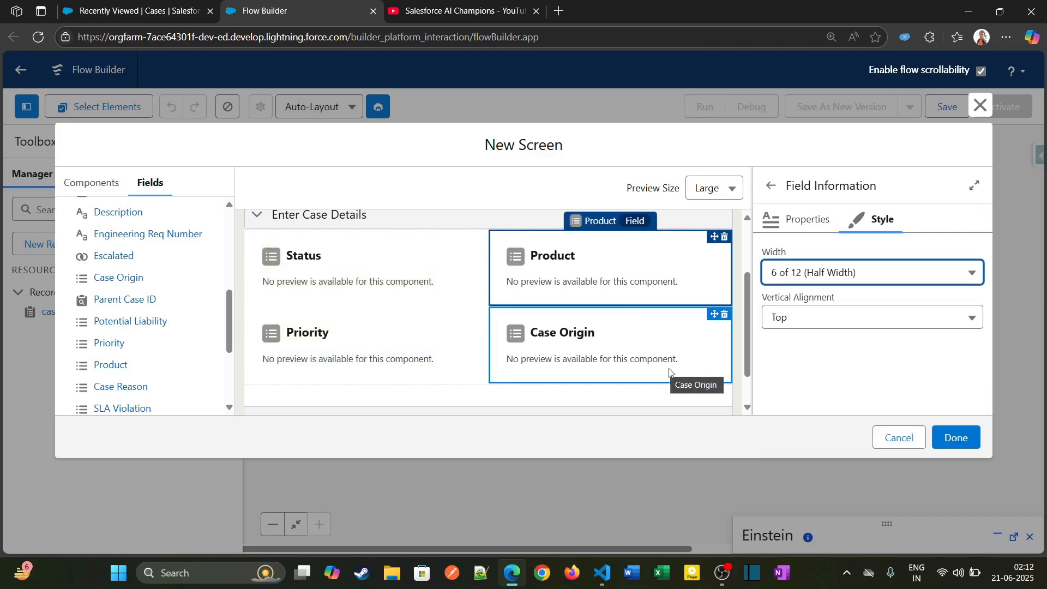
- Find the Description field of the case record and place it beneath the Priority and Case Origin fields
scroll(224, 295, up, 3)
click(238, 252)
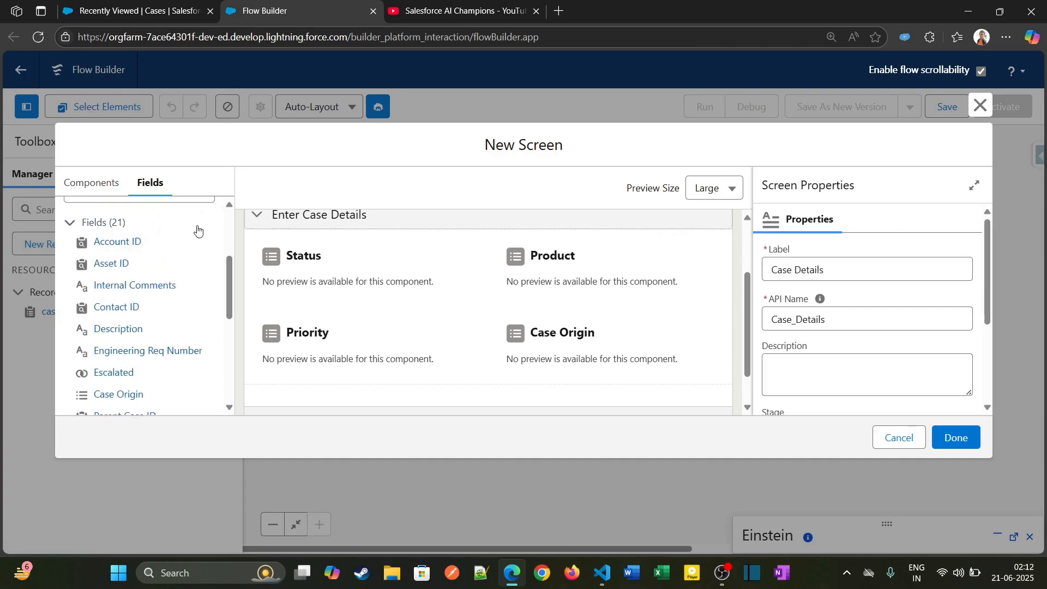
scroll(180, 268, up, 2)
click(161, 250)
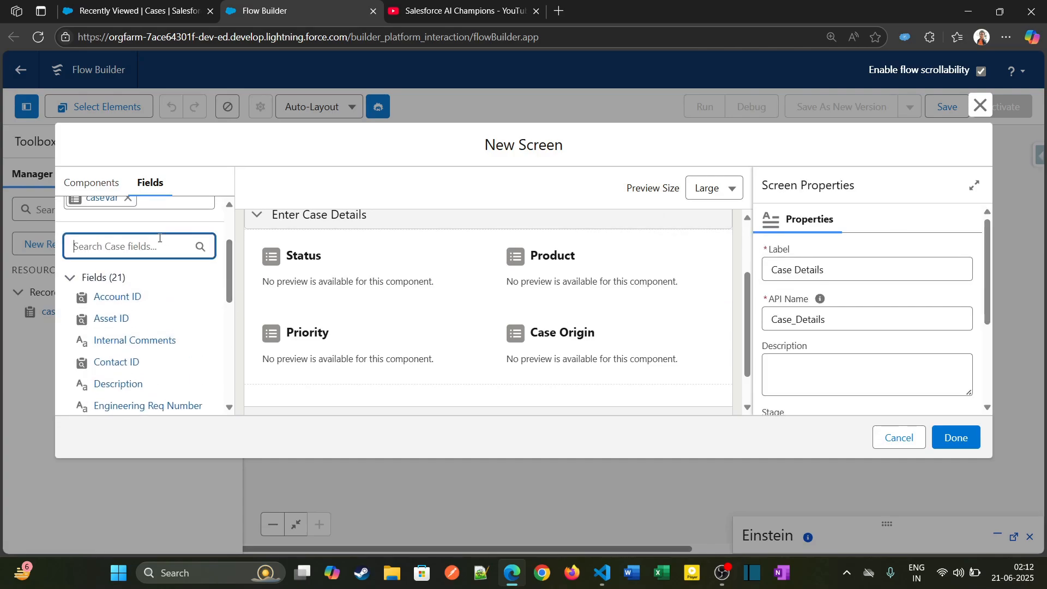
text(de)
drag(118, 391, 388, 391)
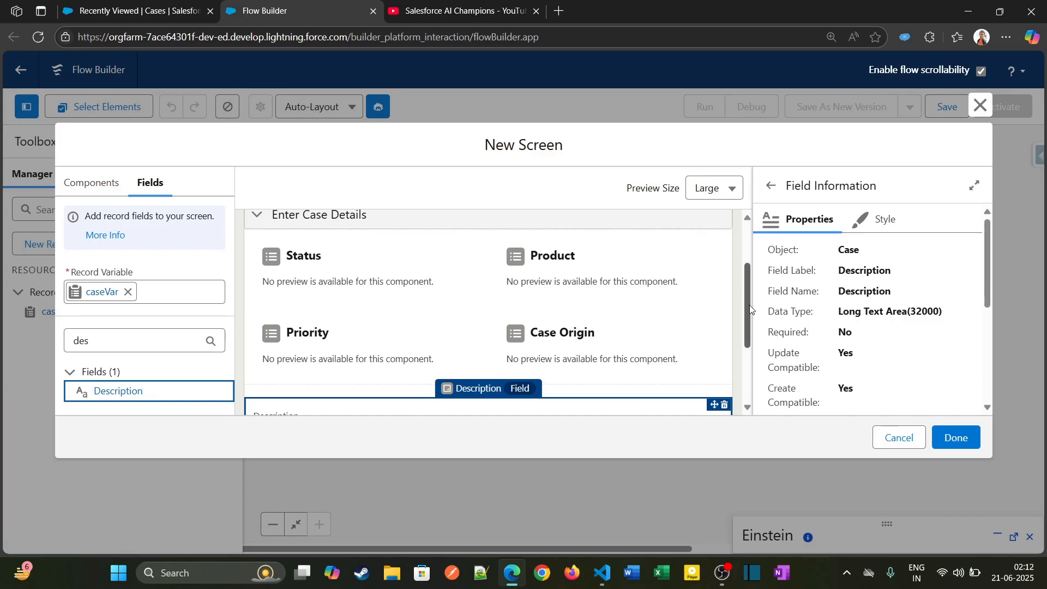
- Check the layout of the section and the Description field, and finish the Case Details screen
scroll(474, 327, down, 2)
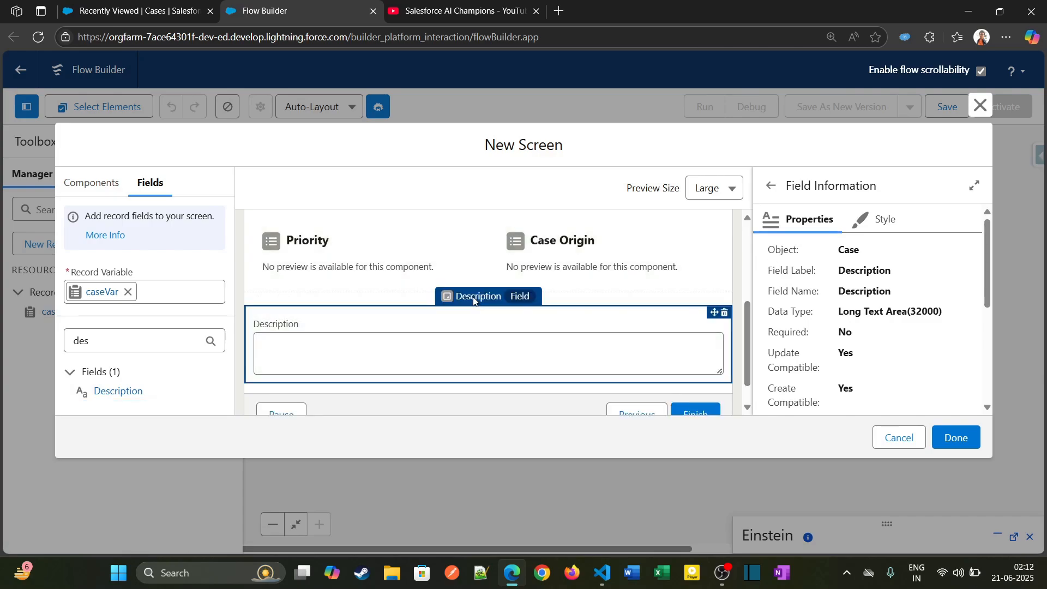
drag(561, 335, 568, 308)
scroll(436, 284, up, 3)
click(426, 273)
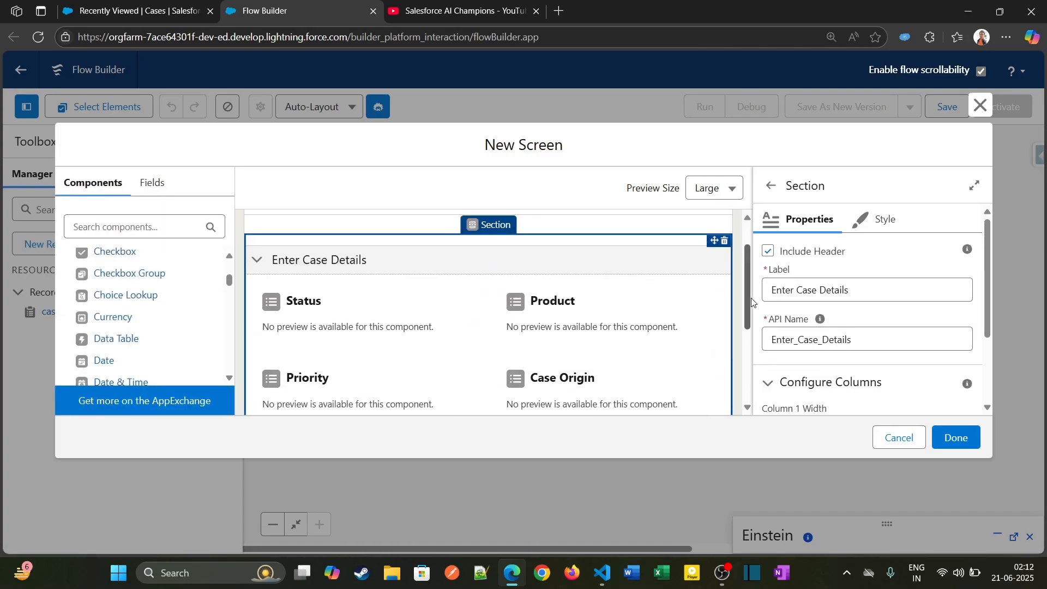
scroll(756, 382, down, 3)
click(604, 305)
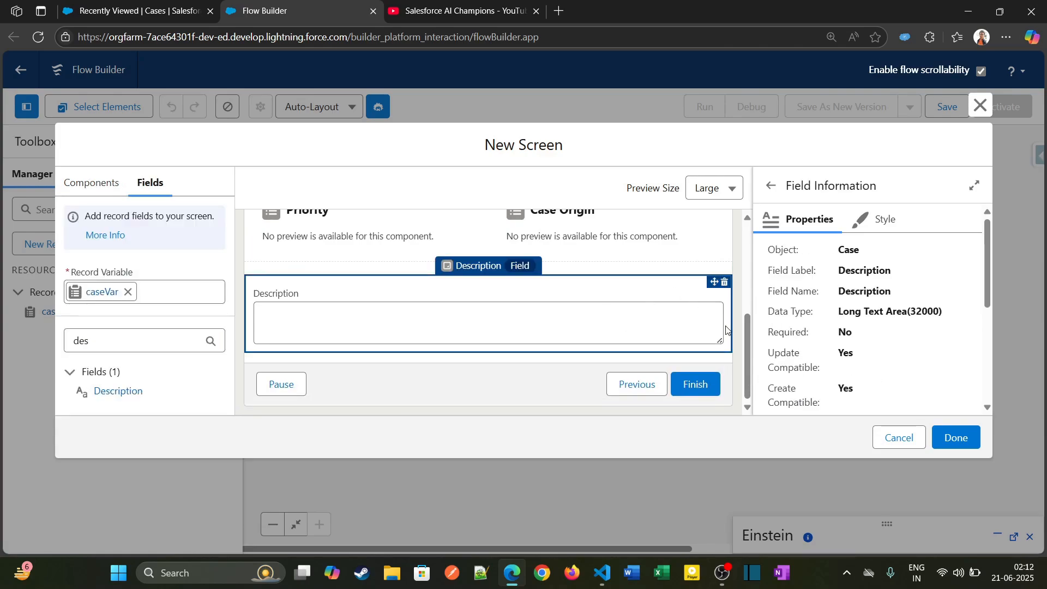
scroll(751, 300, up, 4)
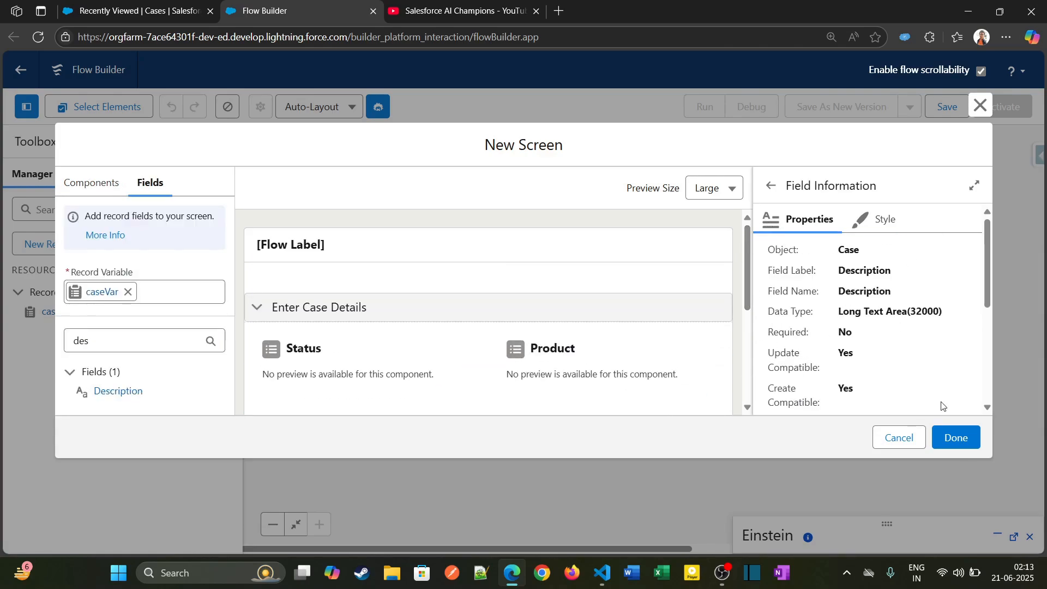
click(966, 441)
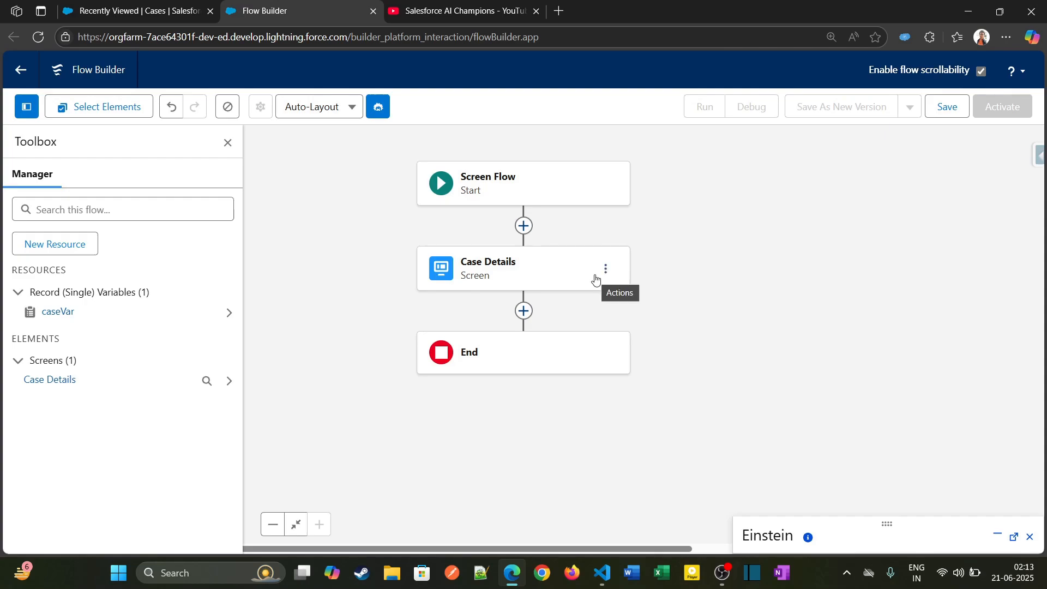
click(524, 311)
text(upfd)
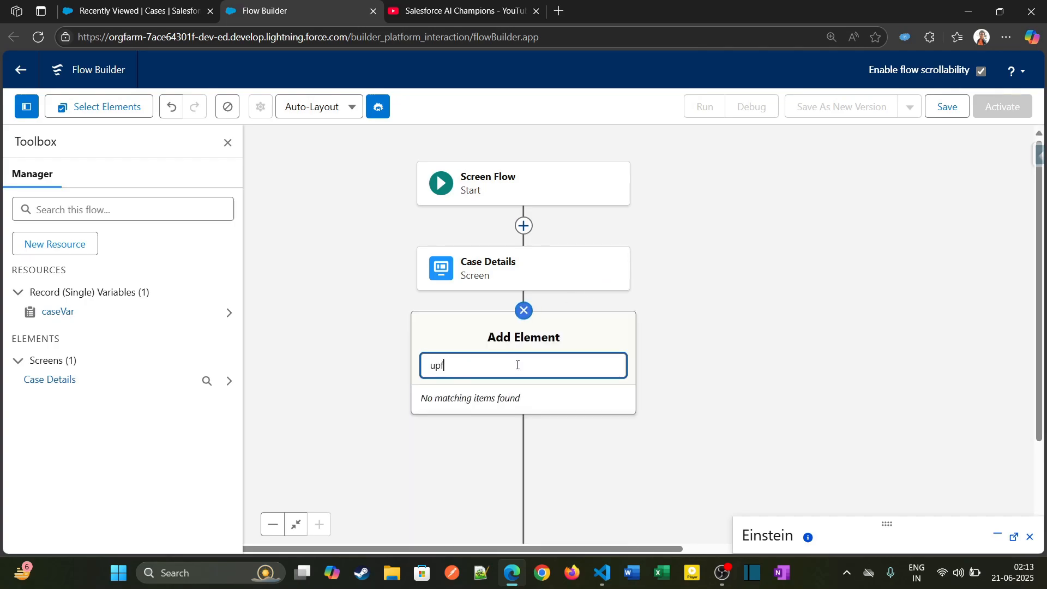
key(BackSpace)
text(d)
key(Return)
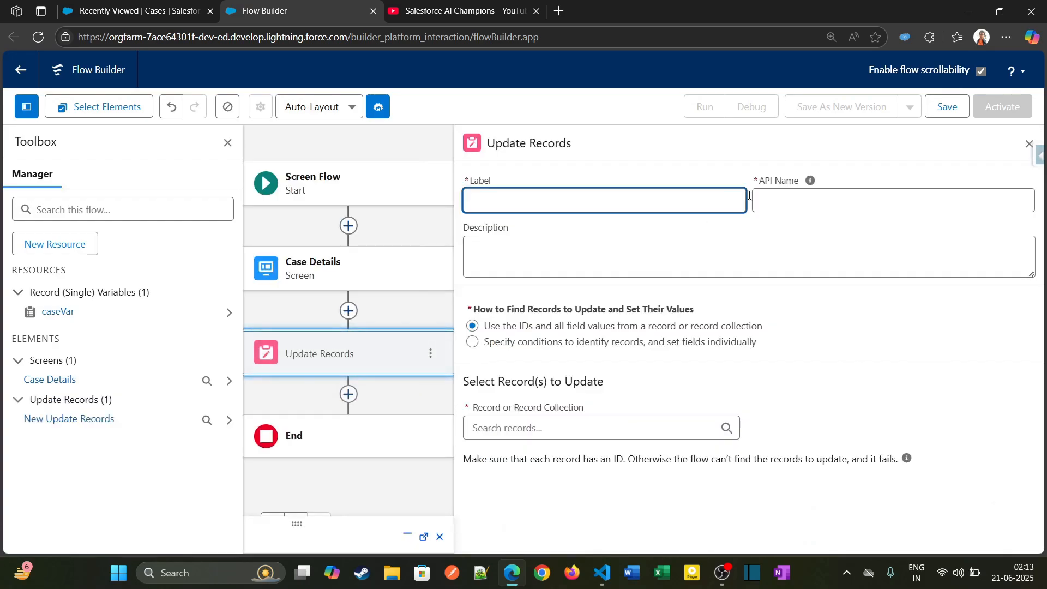
click(1031, 144)
click(430, 354)
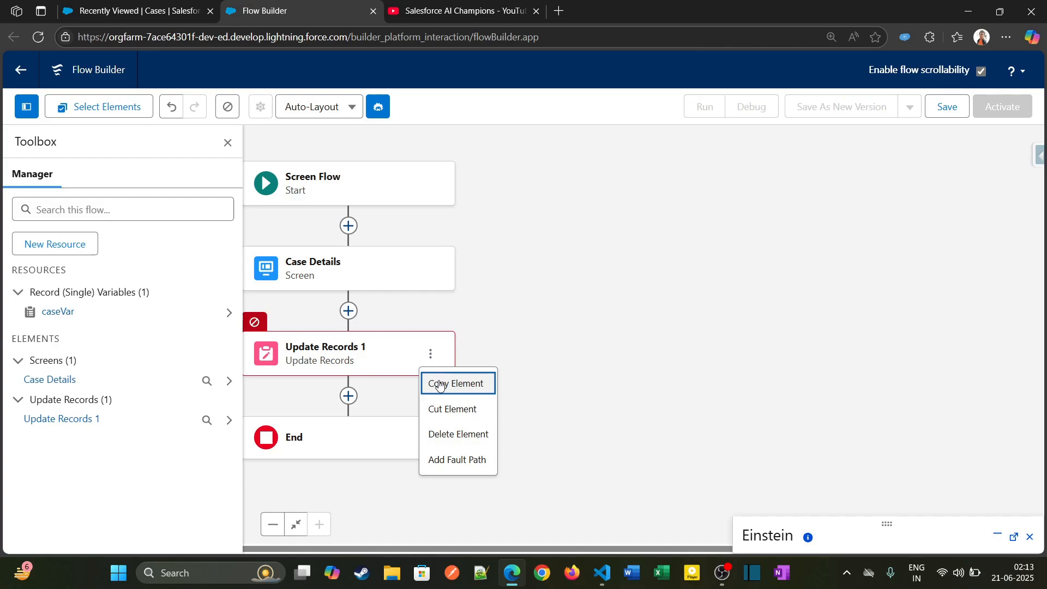
click(456, 436)
- Add a Create Records element after the Case Details screen, labelled Create a case using record variable, and hide the Toolbox
click(349, 311)
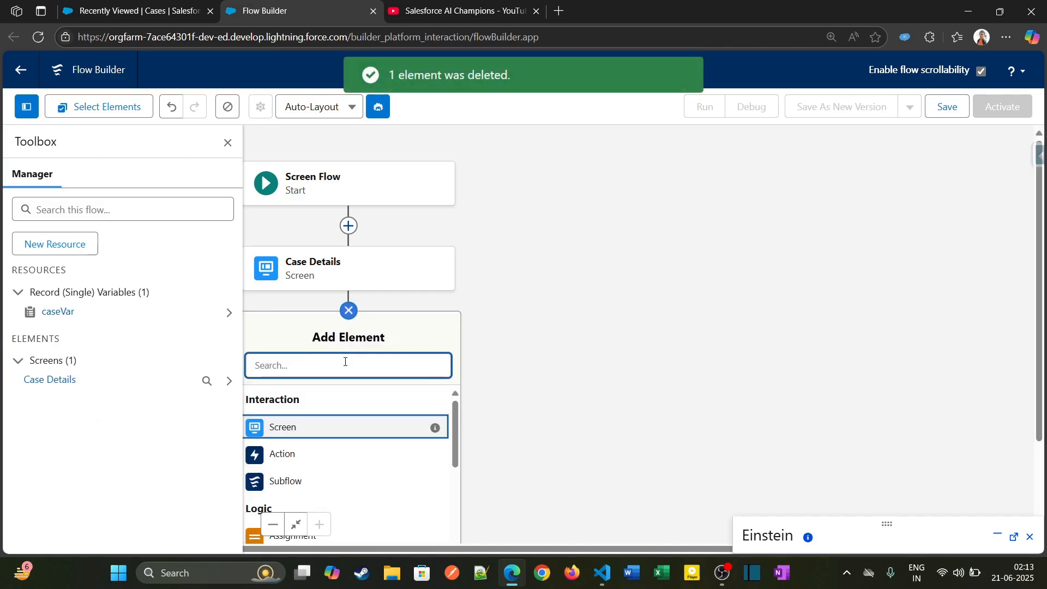
text(crea)
click(325, 397)
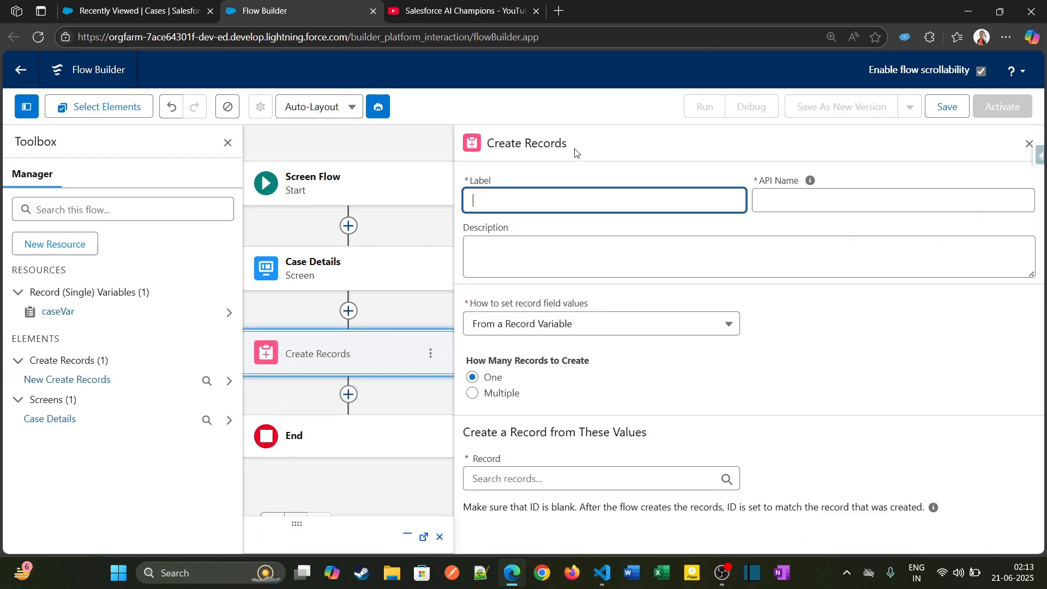
click(228, 143)
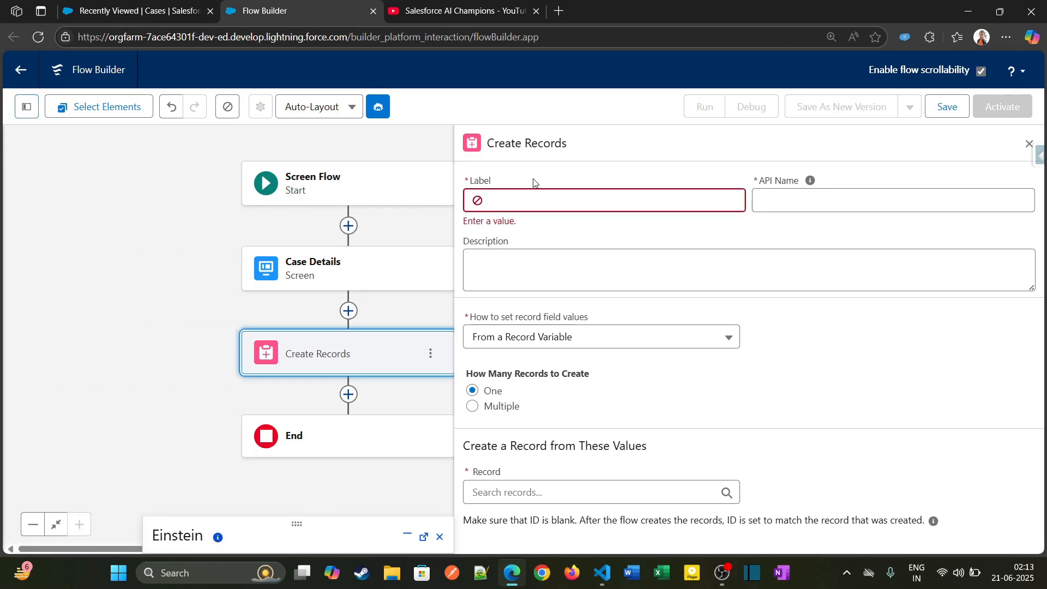
click(553, 196)
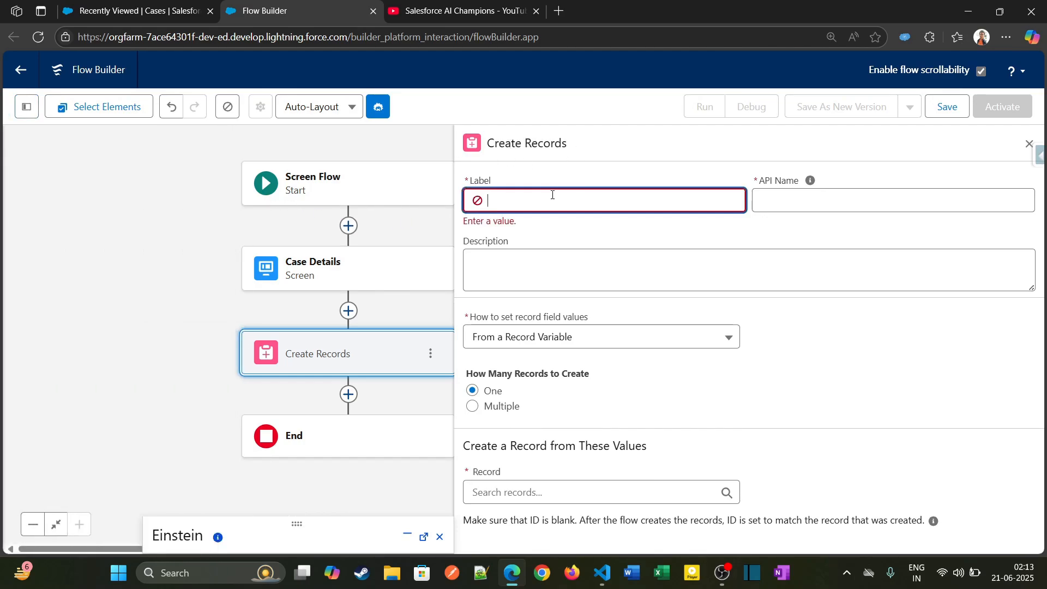
text(Create a case using record variable)
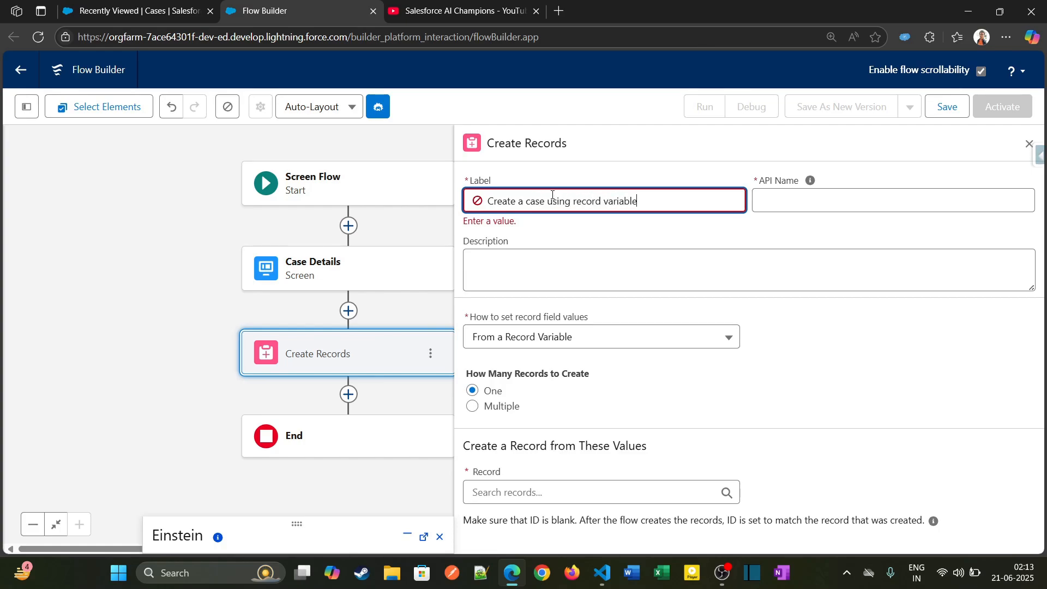
key(Tab)
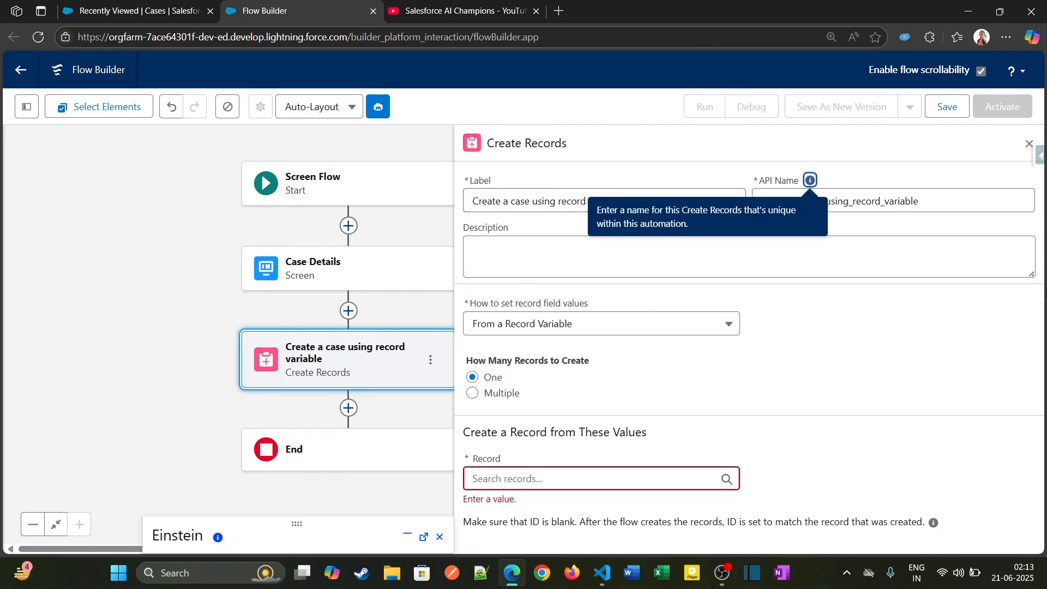
- Try setting the record field values manually with the Case object, and switch back to From a Record Variable
click(542, 326)
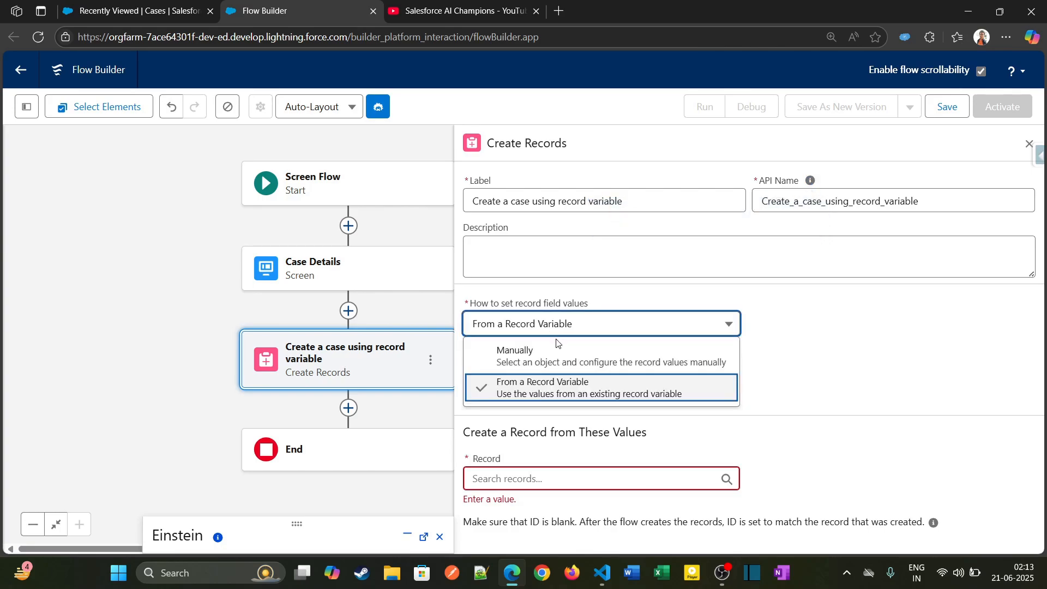
click(602, 362)
click(604, 326)
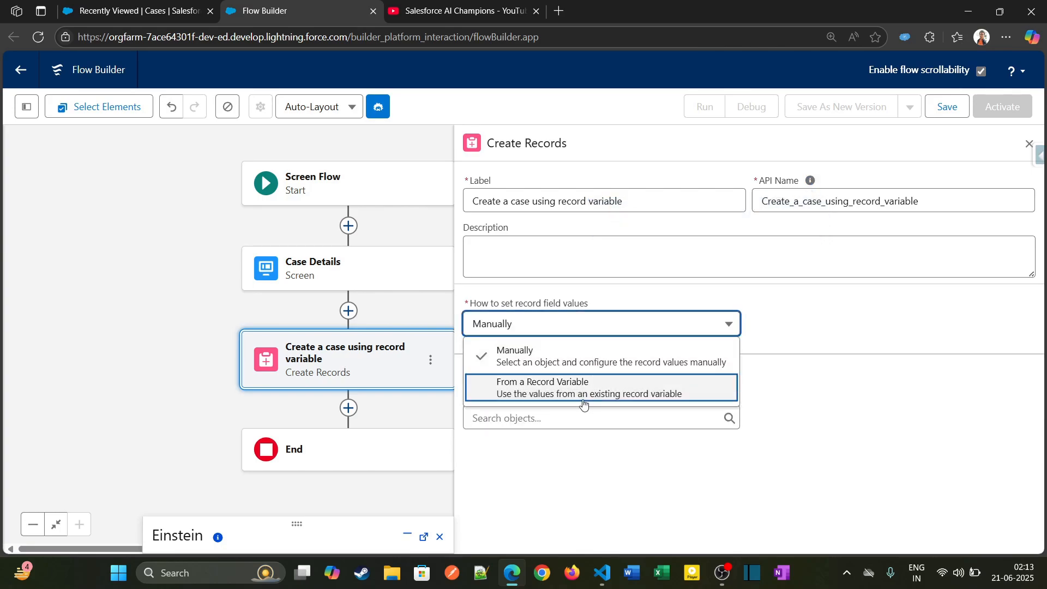
click(932, 293)
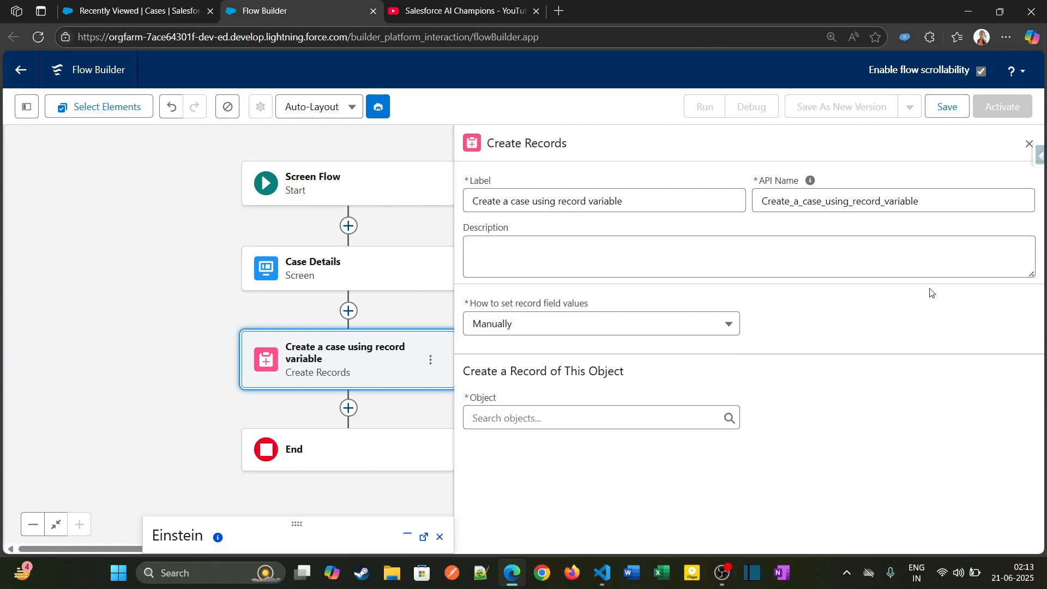
click(507, 419)
text(case)
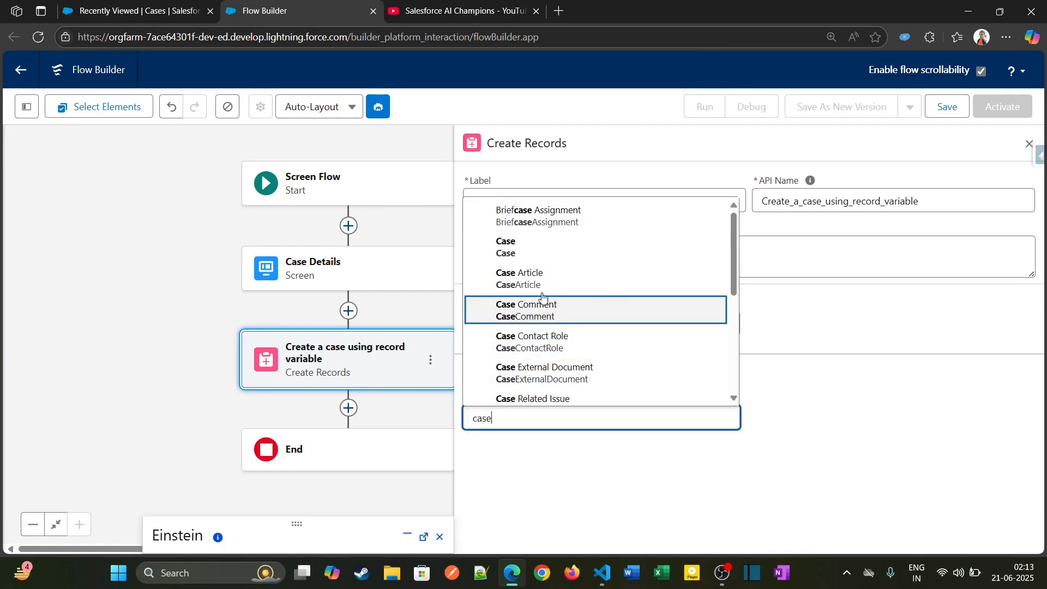
click(537, 248)
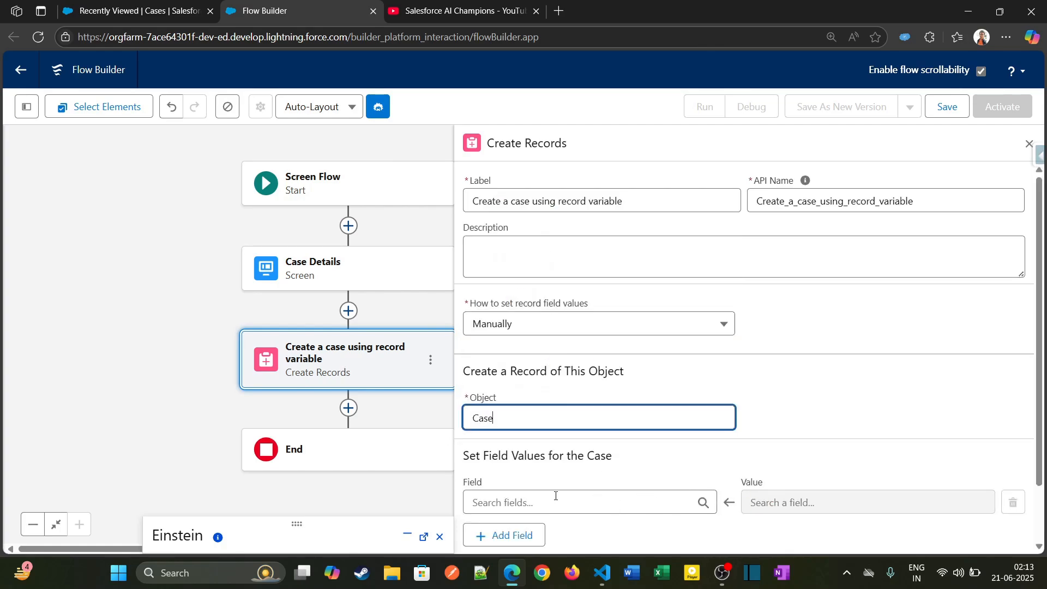
click(601, 333)
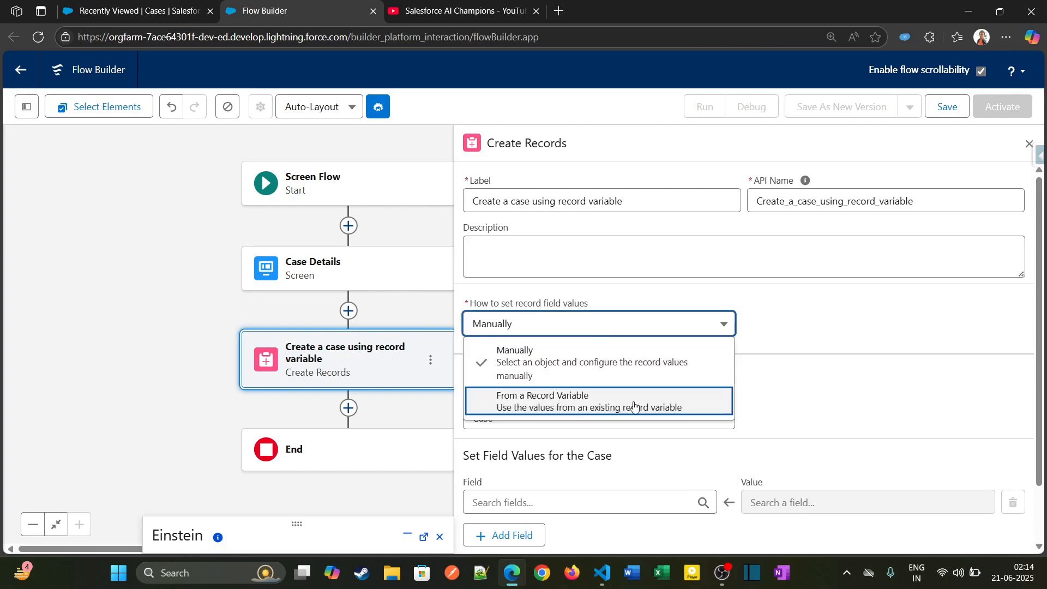
click(582, 404)
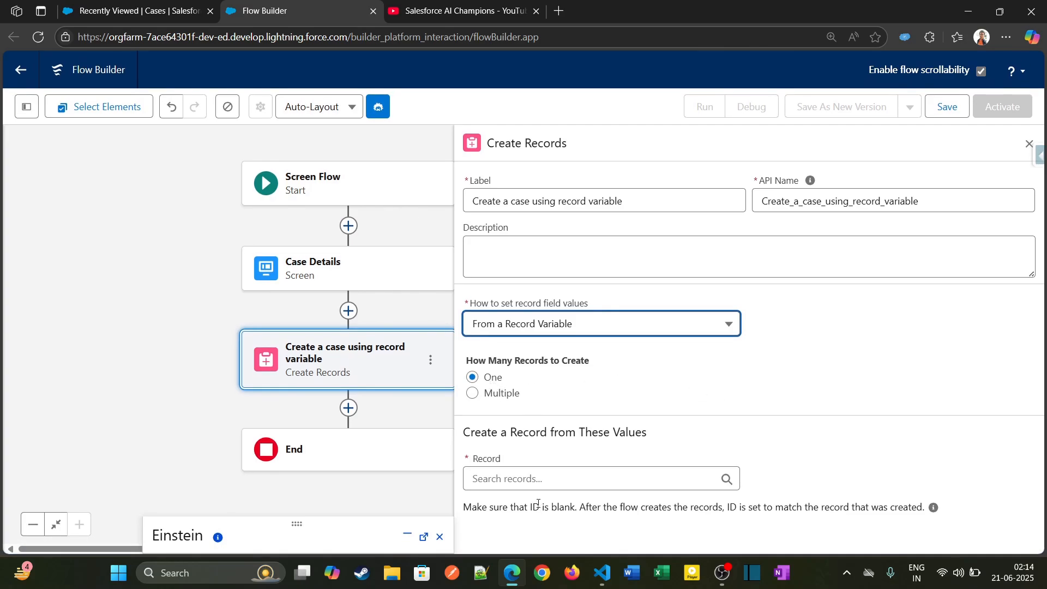
- Choose caseVar as the record to create in the Create Records element and close its settings
click(554, 480)
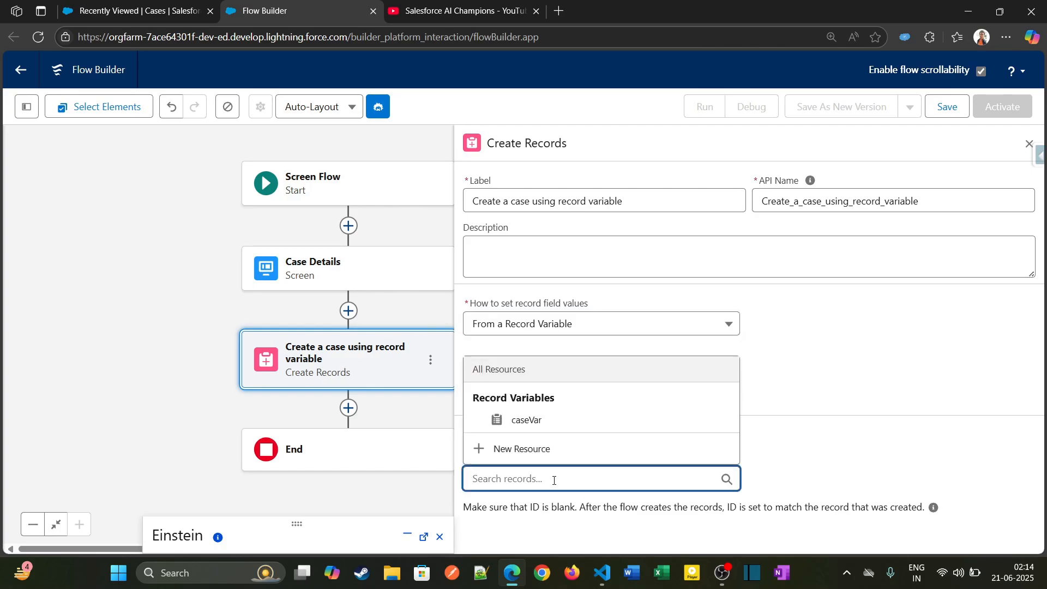
click(567, 426)
scroll(688, 464, down, 1)
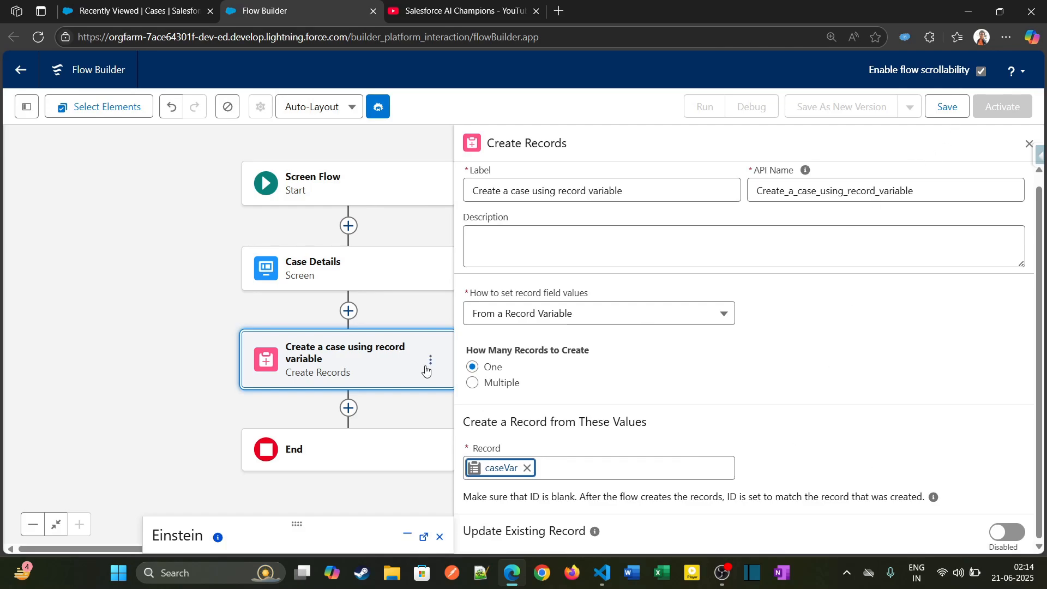
click(1029, 145)
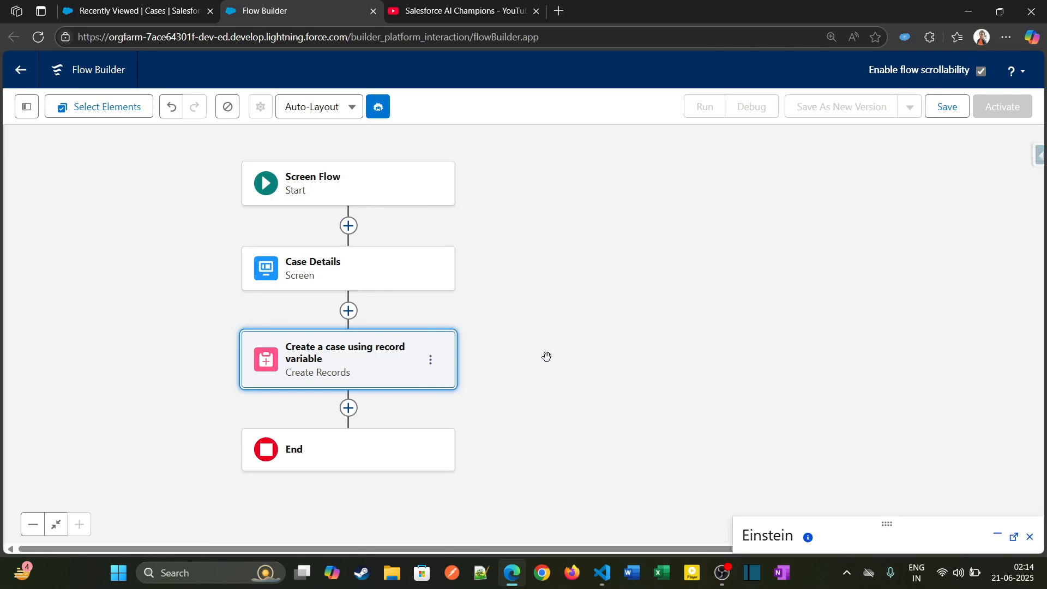
- Add a Screen element after the Create Records element and label it Case Results
drag(544, 358, 596, 278)
click(412, 322)
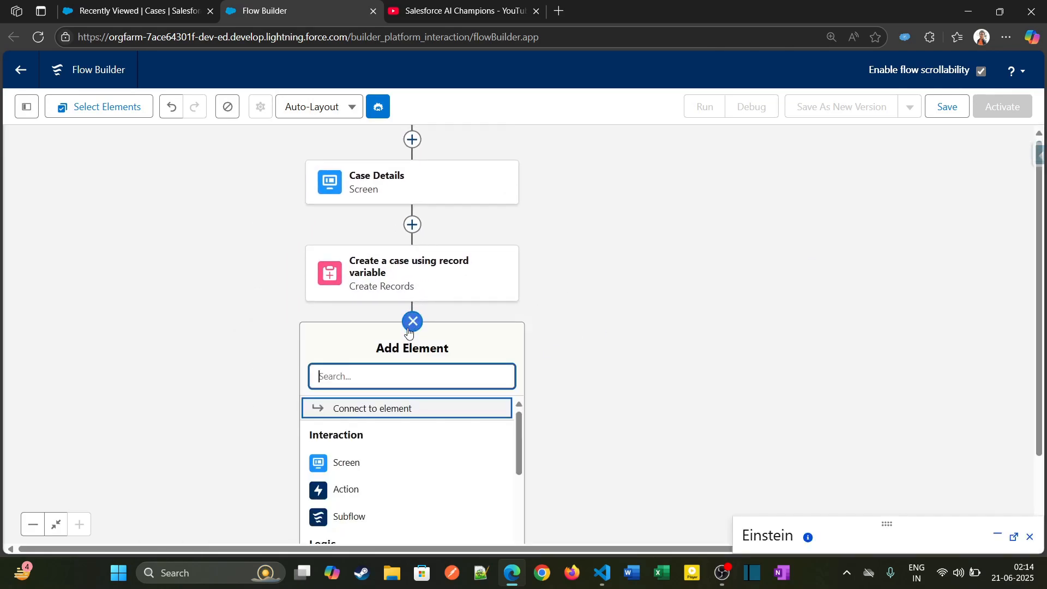
click(361, 461)
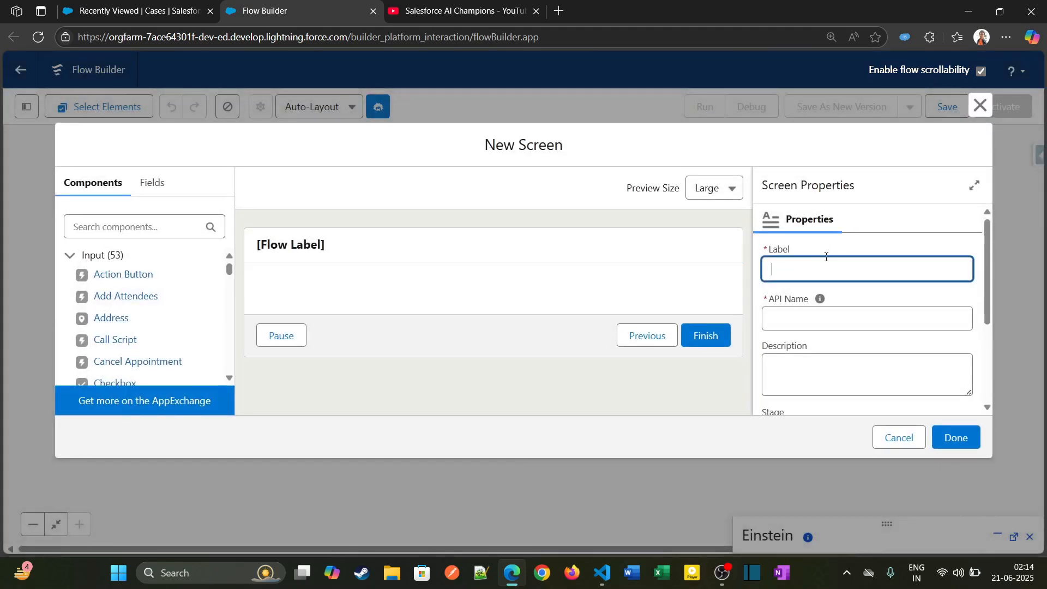
text(Case Results)
key(Tab)
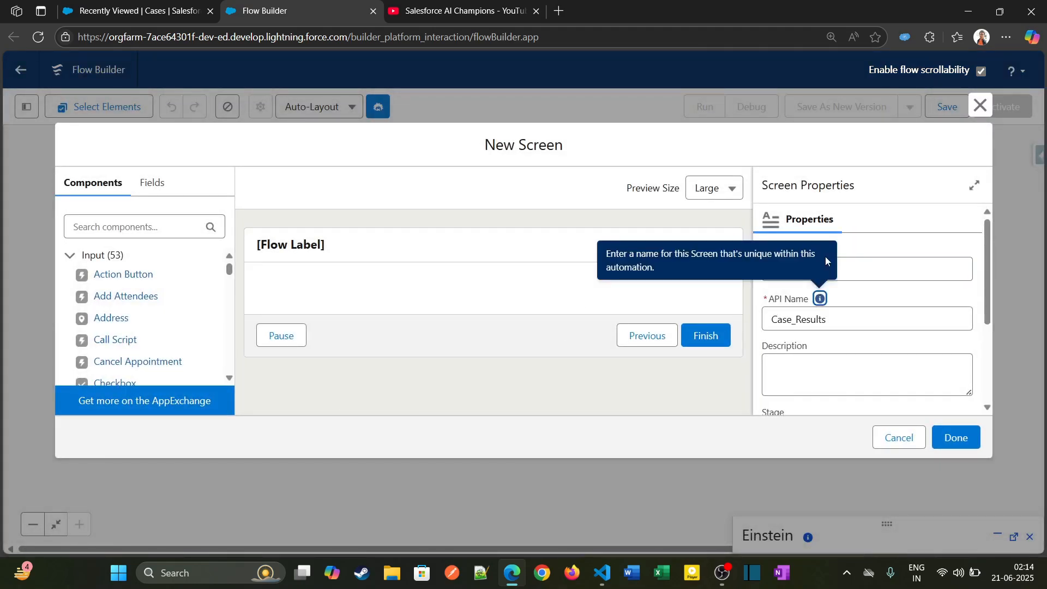
- Find the Display Text component and place it on the Case Results screen, ready for naming
click(129, 228)
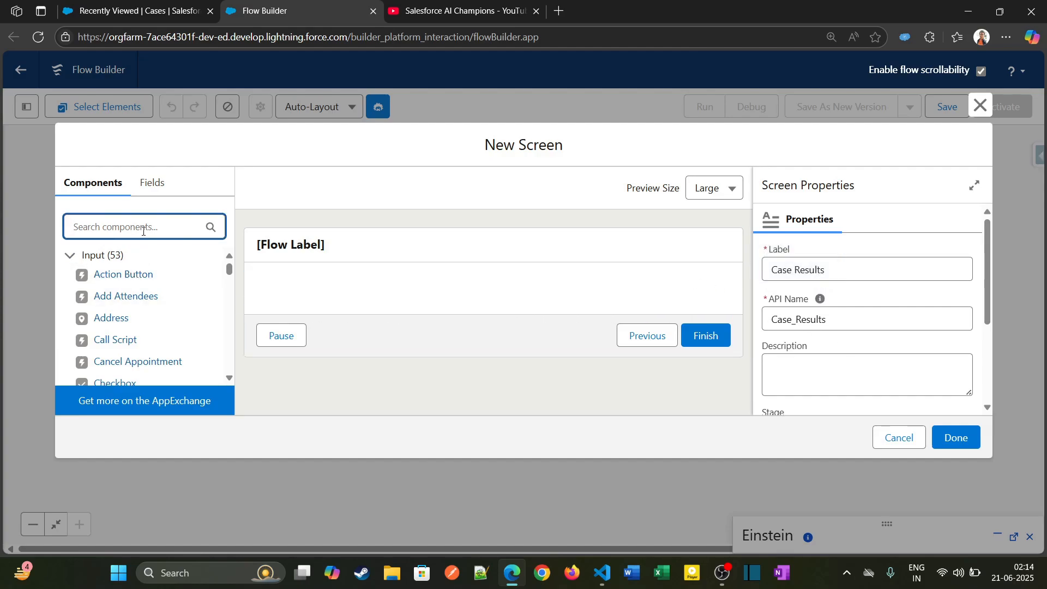
text(di)
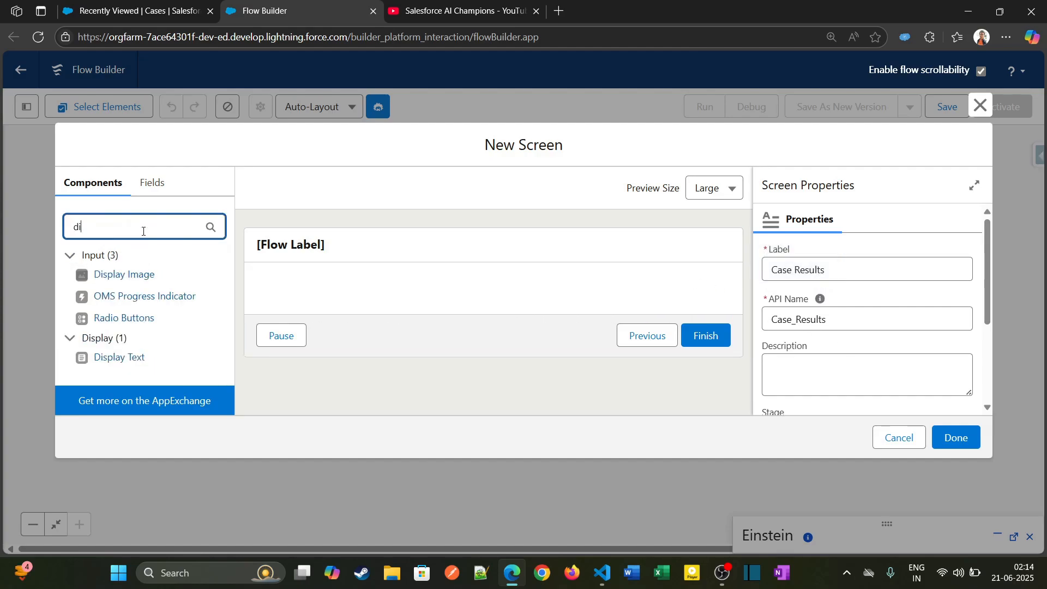
drag(136, 355, 303, 288)
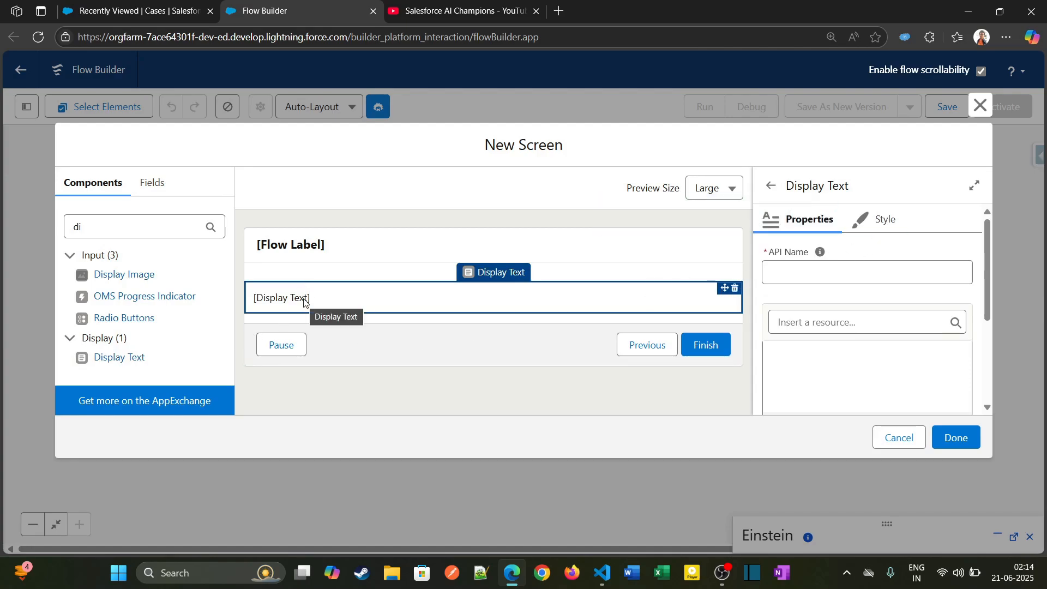
click(797, 267)
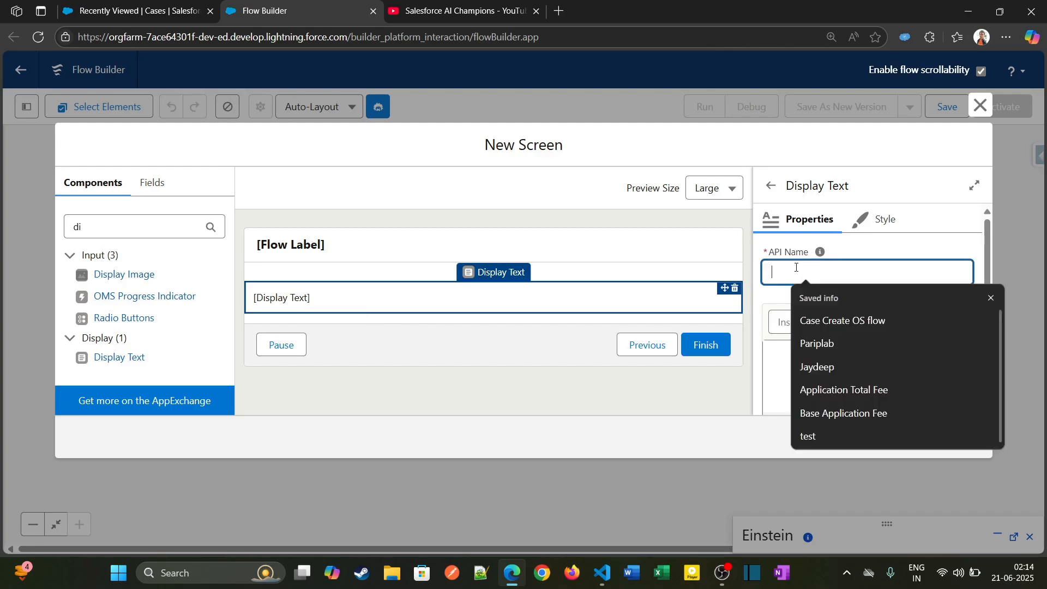
text(Case_)
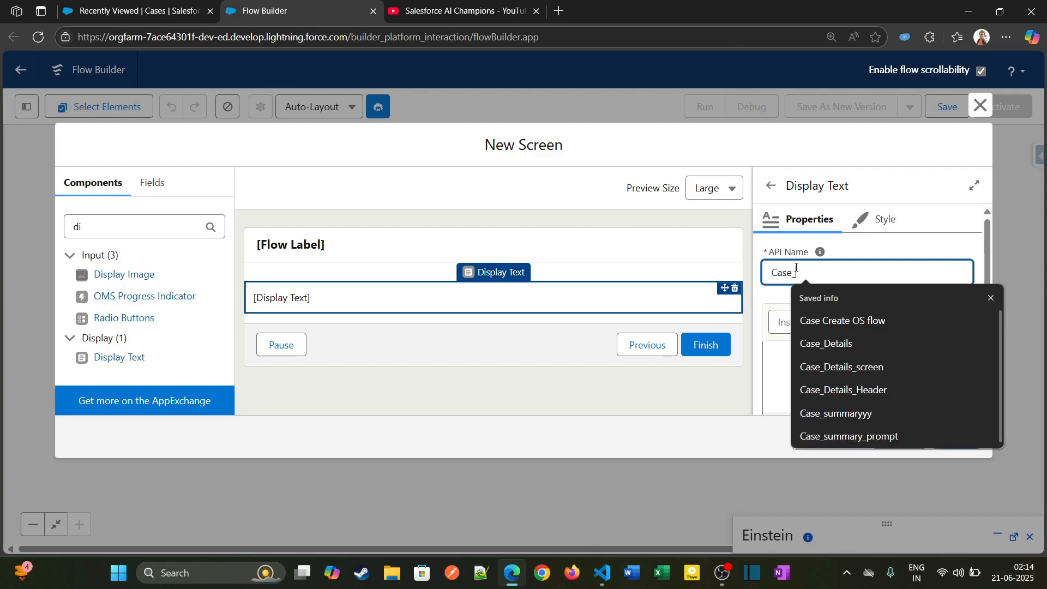
text(re)
key(BackSpace)
key(BackSpace)
key(BackSpace)
key(Down)
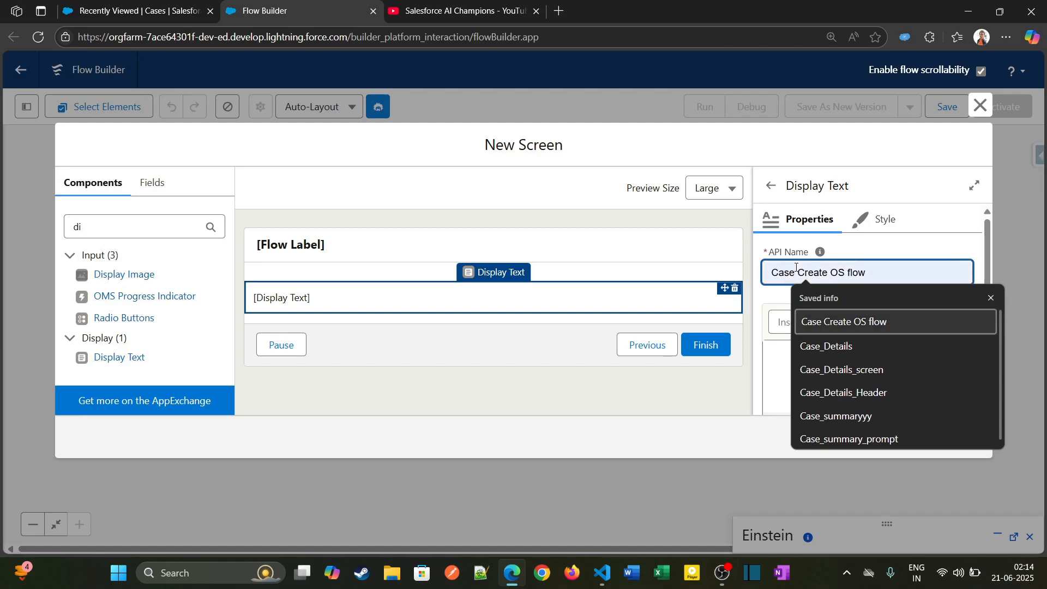
key(ctrl+a)
key(BackSpace)
- Set the display text's API name to created_case_results and insert the Id field of caseVar as its content
text(created)
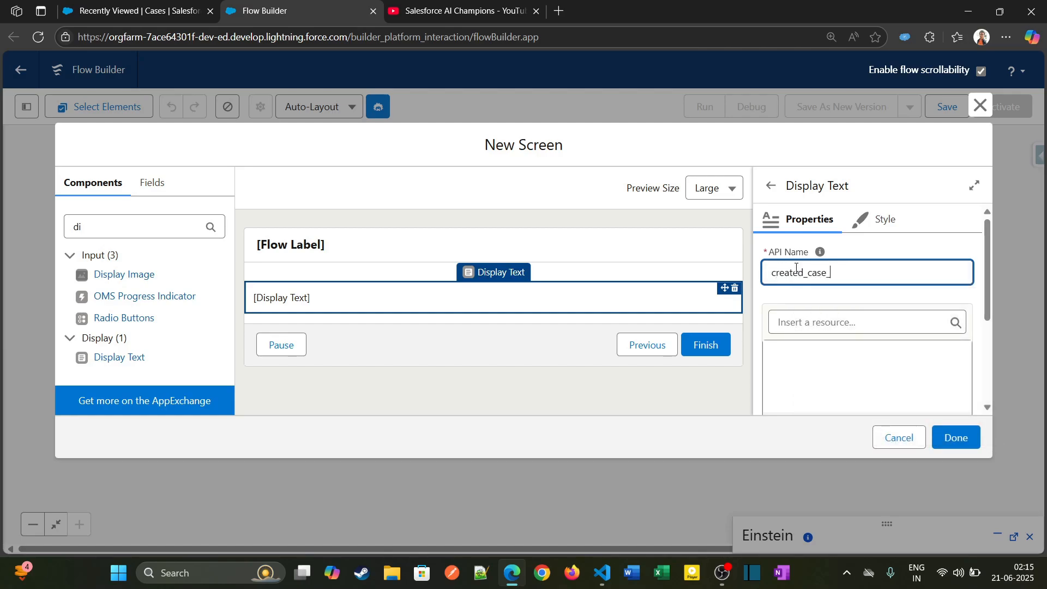
text(_case_results)
click(851, 329)
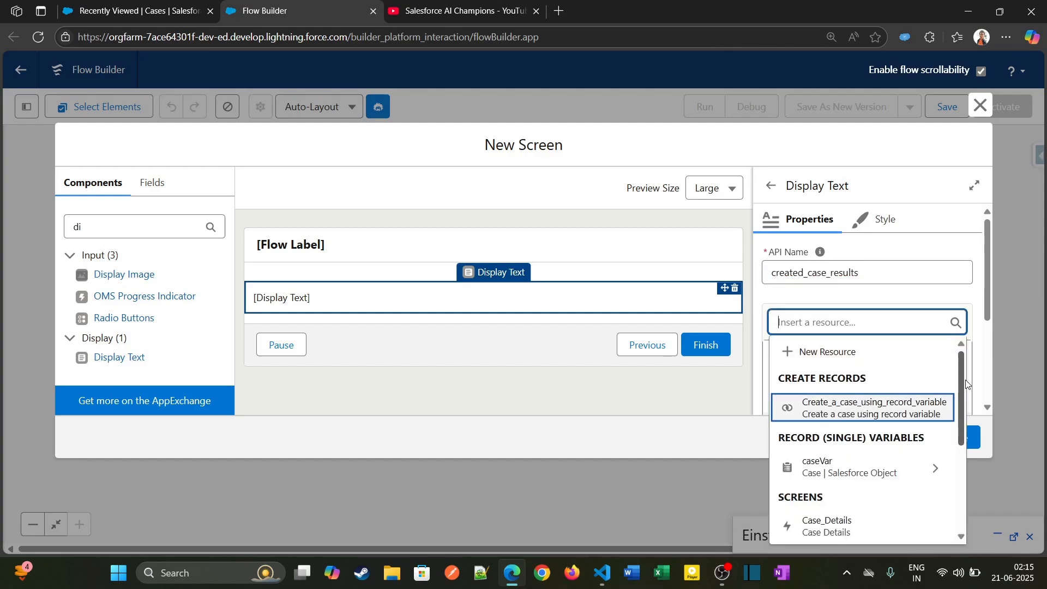
drag(960, 365, 963, 387)
click(927, 428)
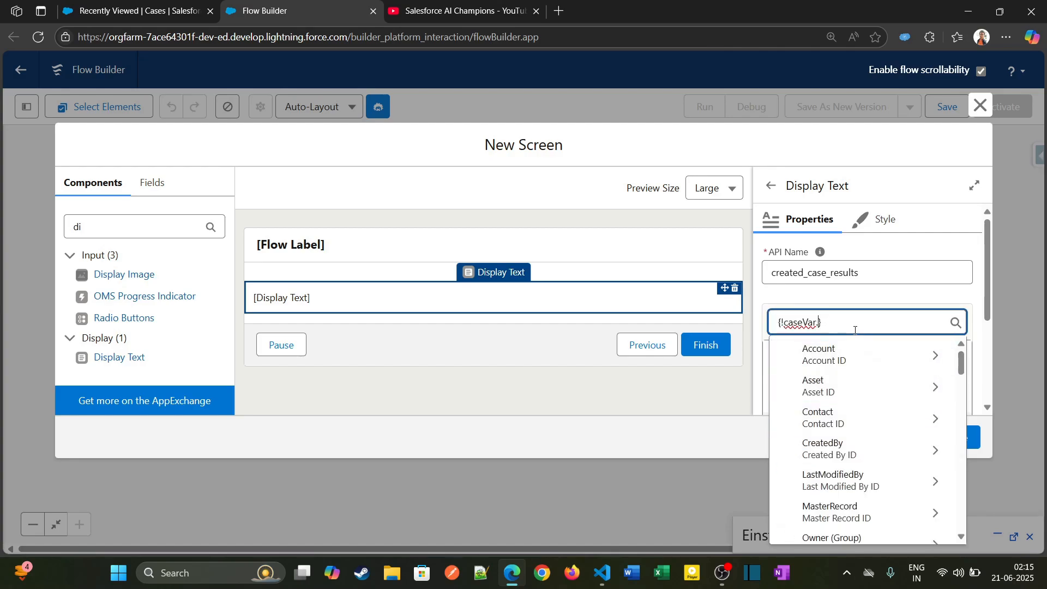
text(Id)
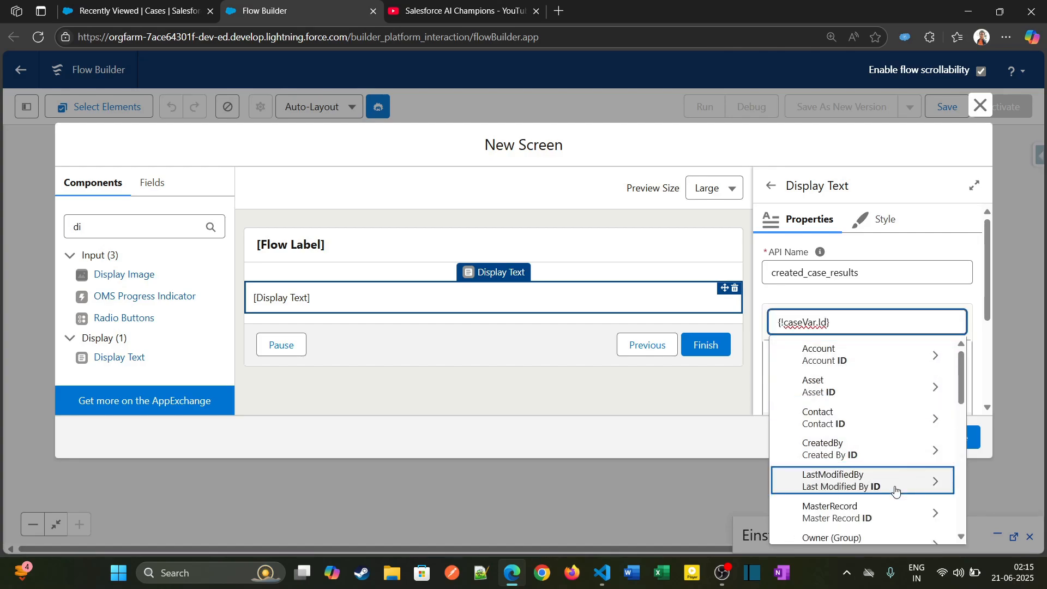
scroll(963, 389, down, 1)
drag(963, 390, 960, 472)
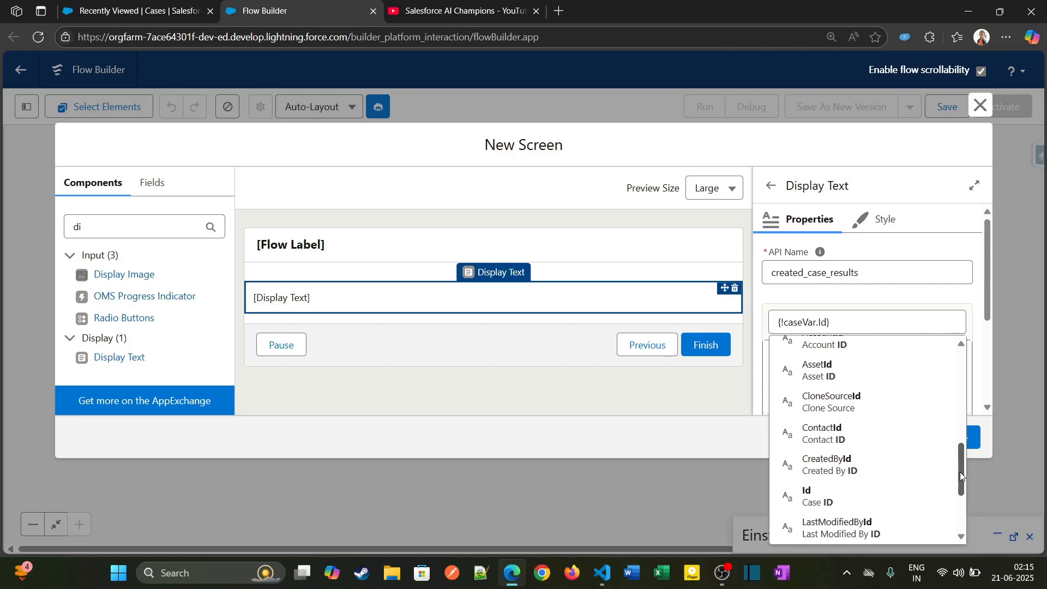
click(861, 493)
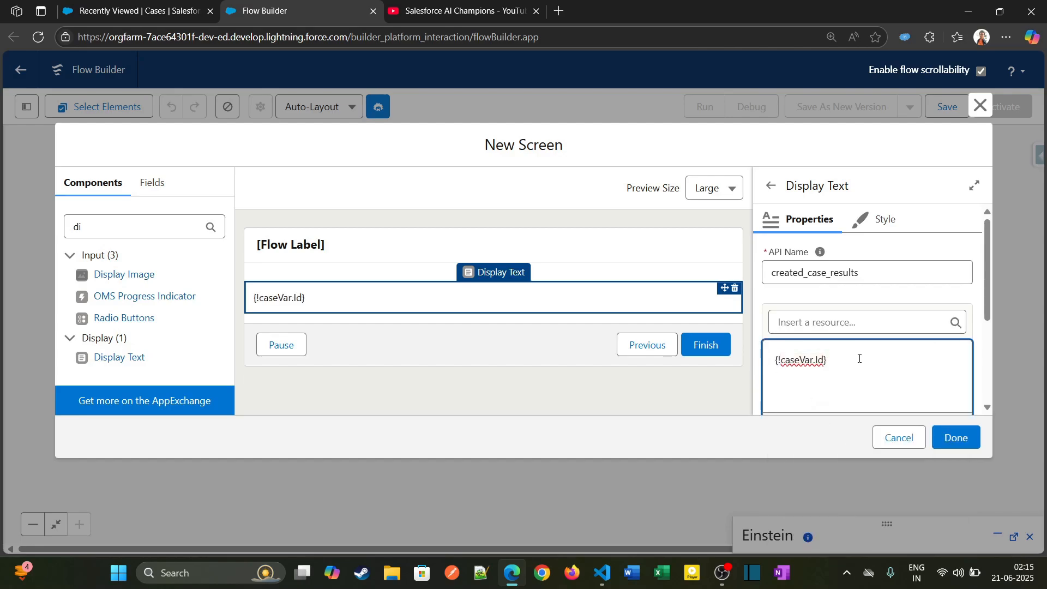
- Write "The case was created Succesfully. Here is the Case Id:" before the inserted caseVar Id and finish the Case Results screen
text(Thi)
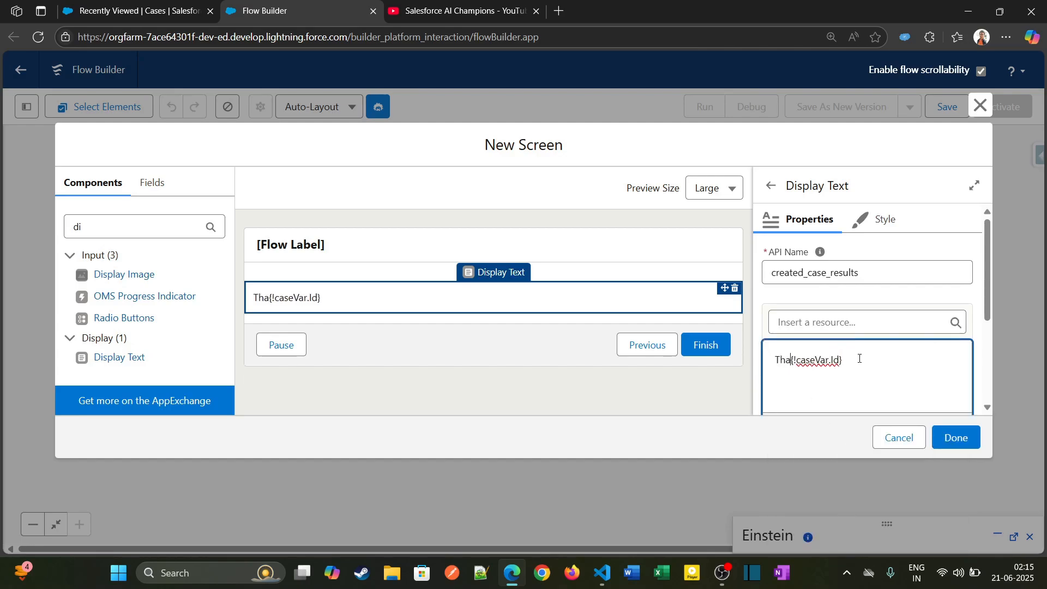
key(BackSpace)
key(BackSpace)
key(BackSpace)
text(The case w)
text(as created Su)
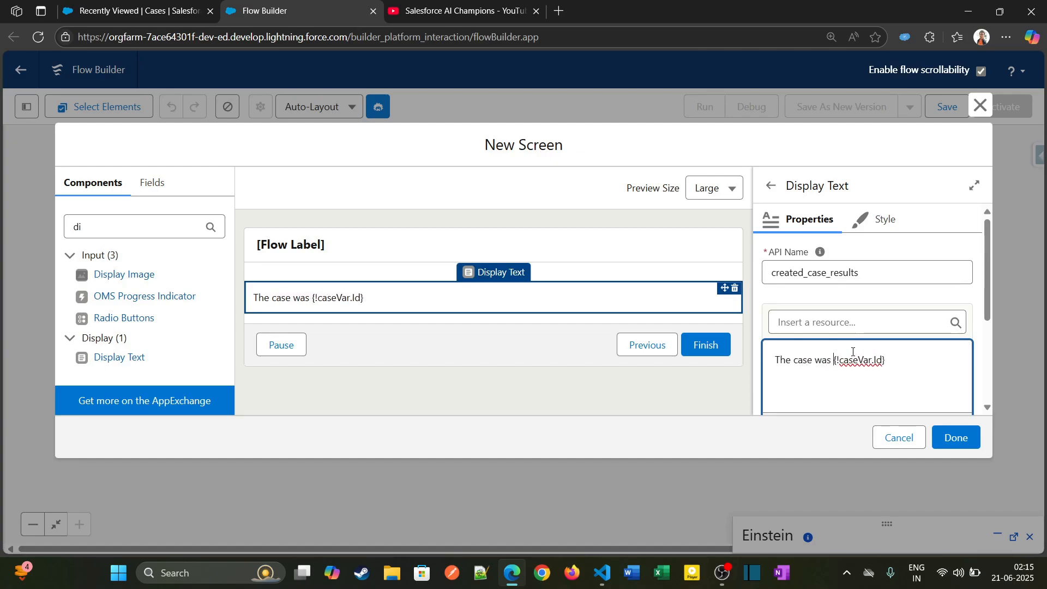
text(ccesfull)
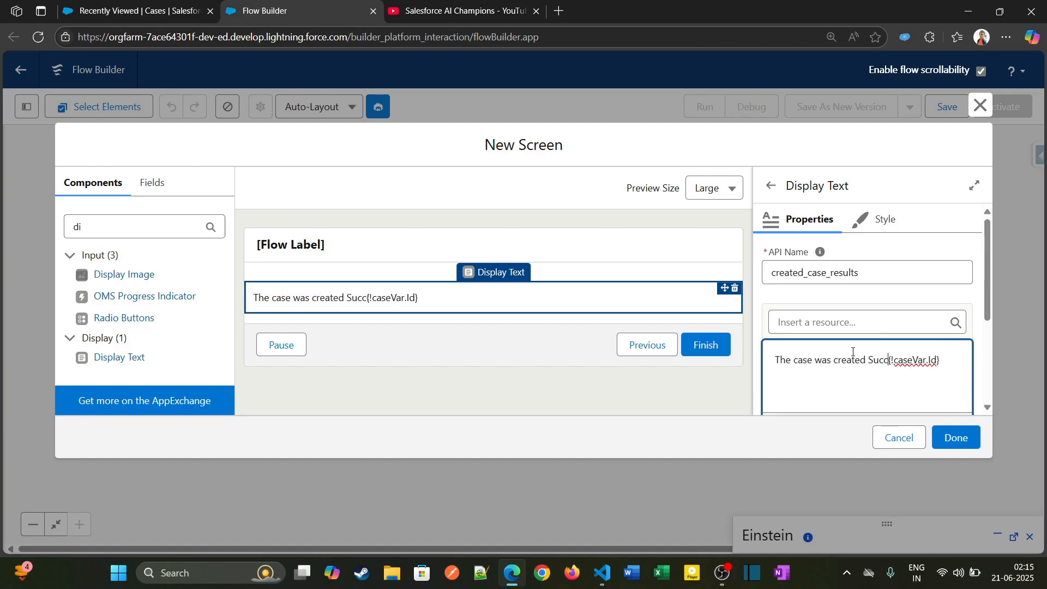
text(y/)
key(BackSpace)
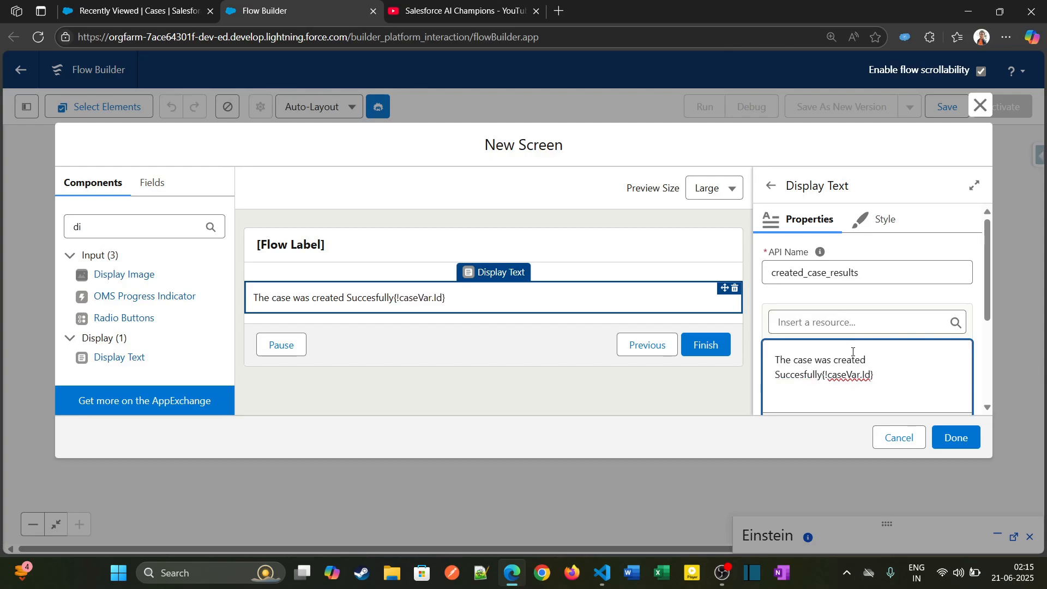
text(. Here is the )
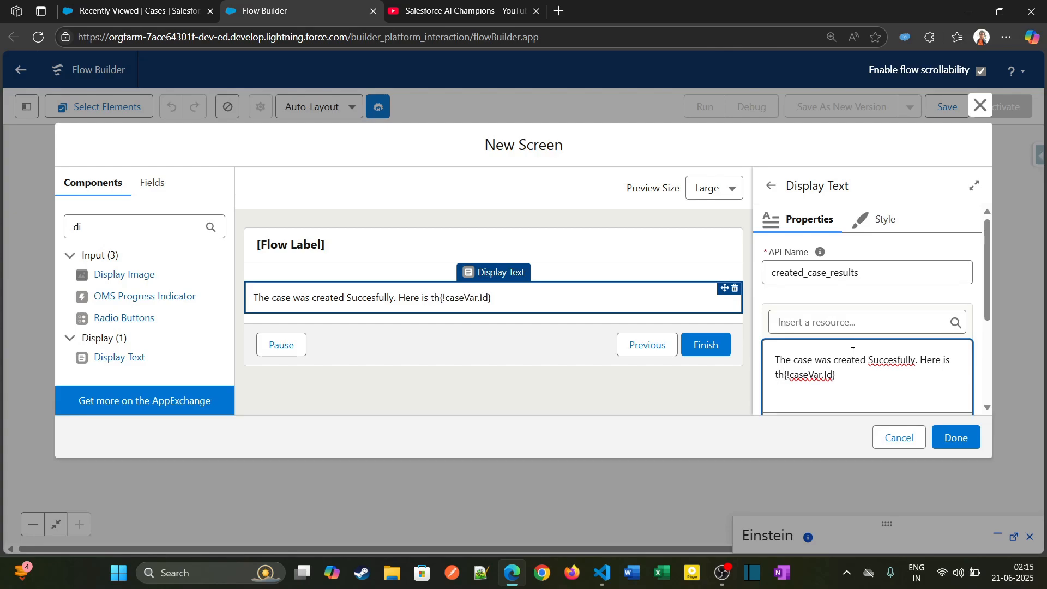
text(Case Id:)
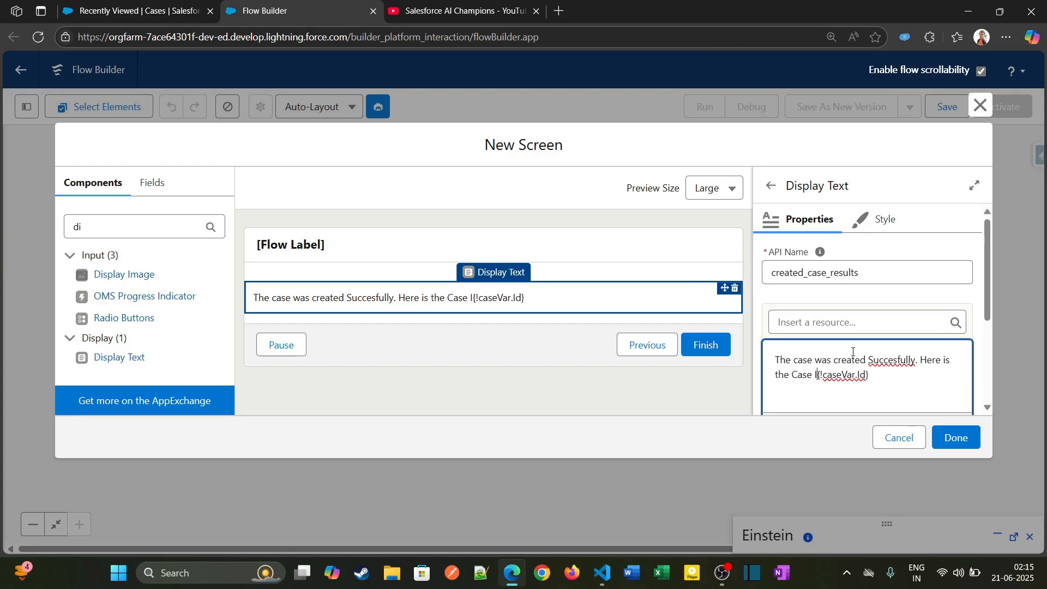
click(969, 440)
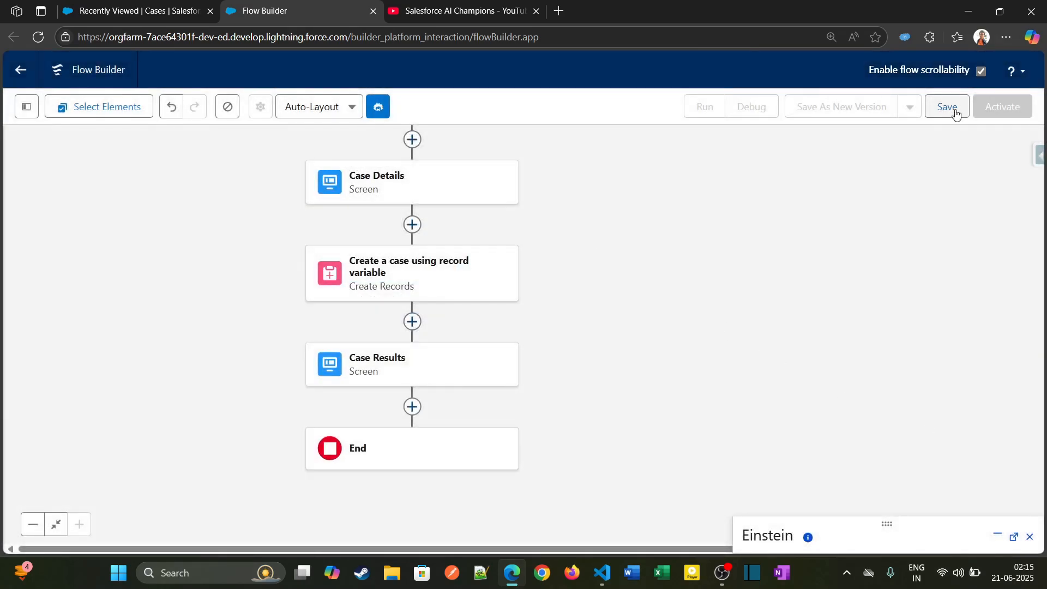
- Save the flow with the label Case Details Screen flow and its matching API name
click(958, 112)
click(425, 257)
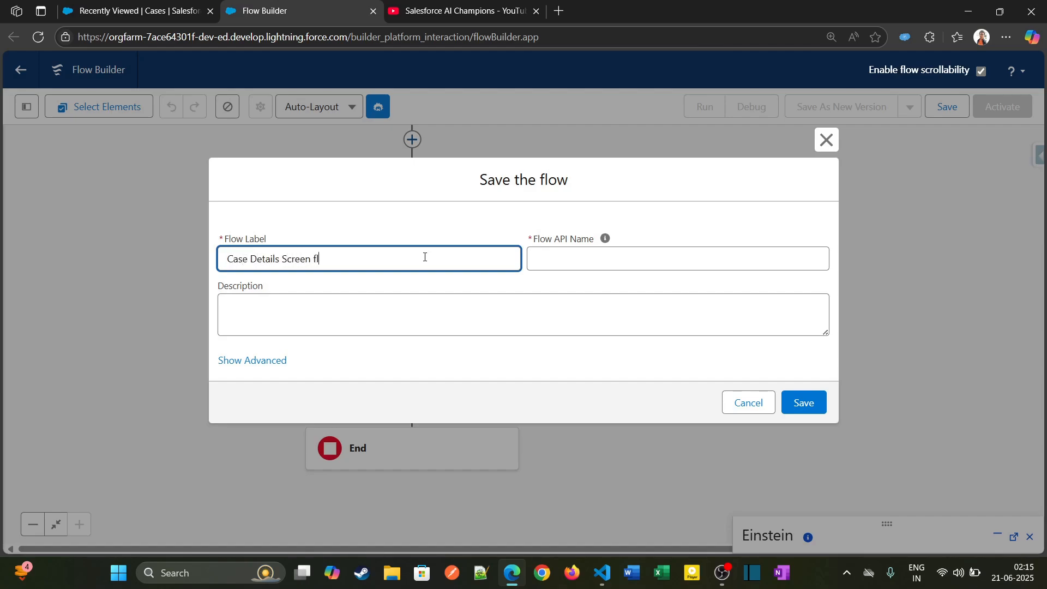
key(Tab)
click(823, 404)
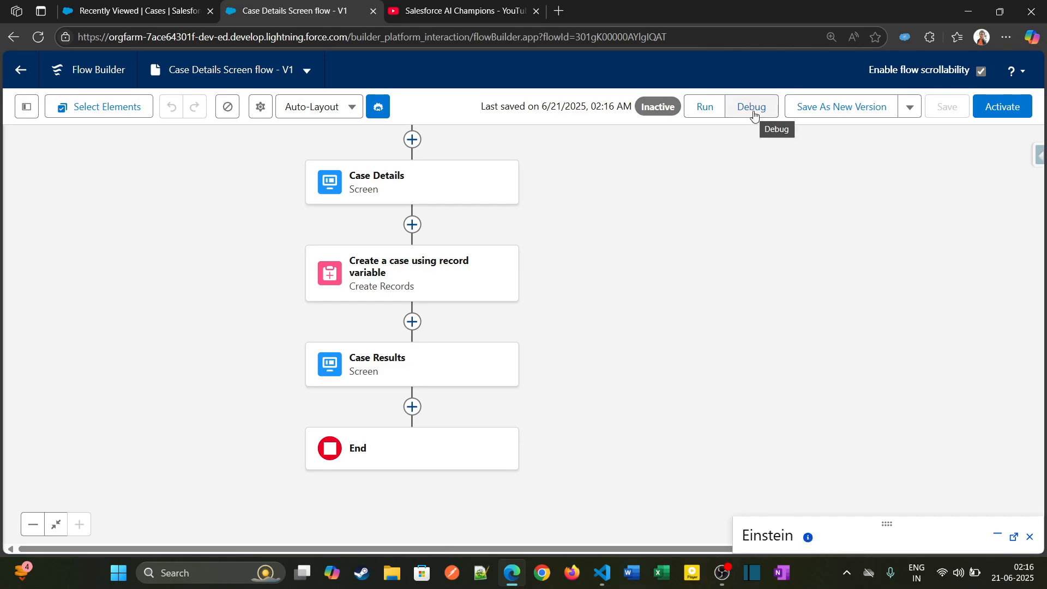
- Run the flow in debug mode and choose Status New, Product GC1040, Priority Medium and Case Origin Email
click(754, 112)
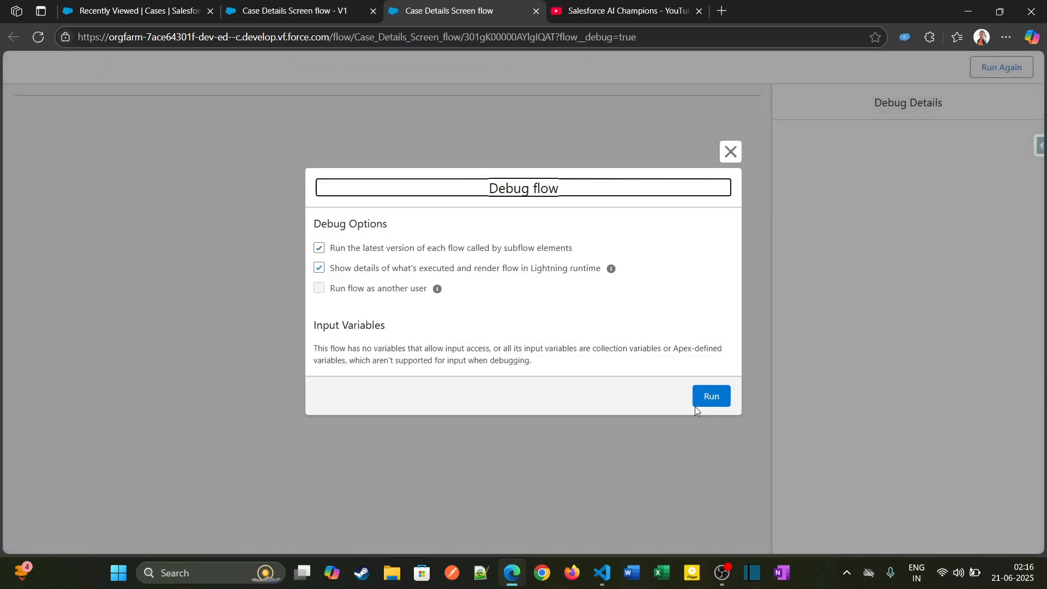
click(698, 403)
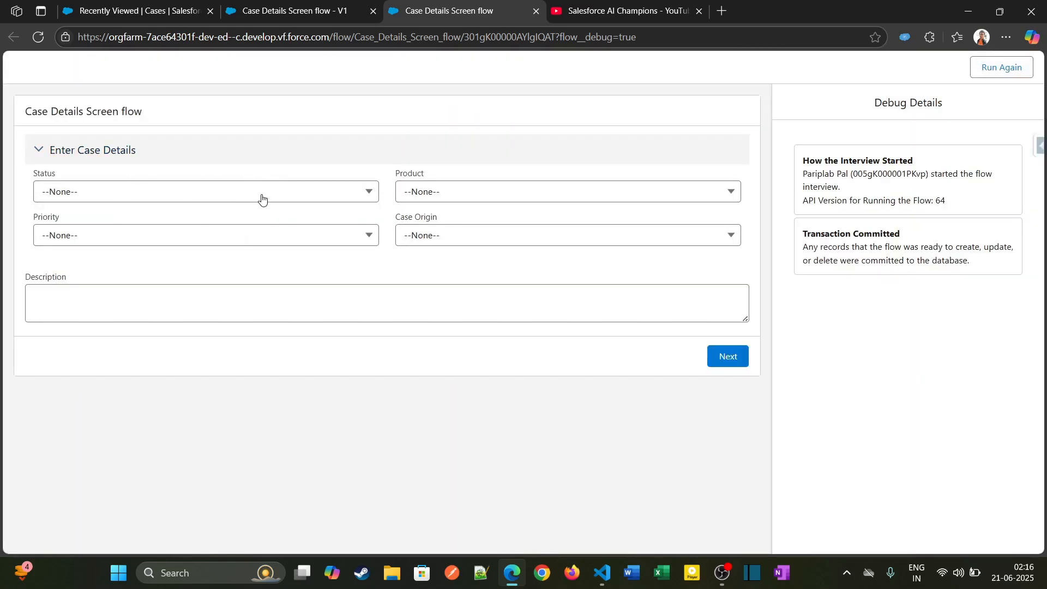
click(246, 198)
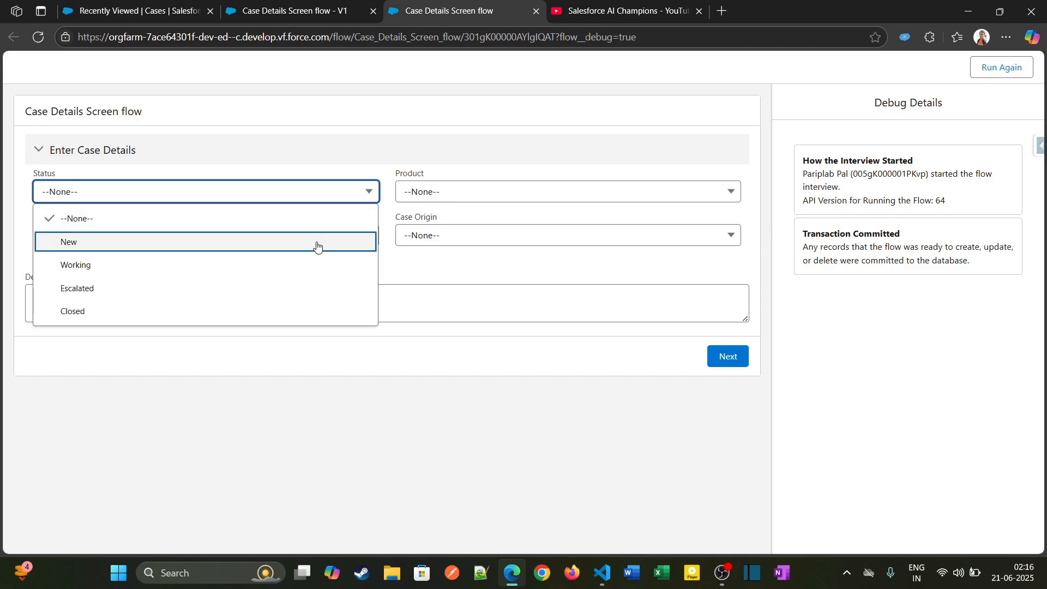
click(306, 251)
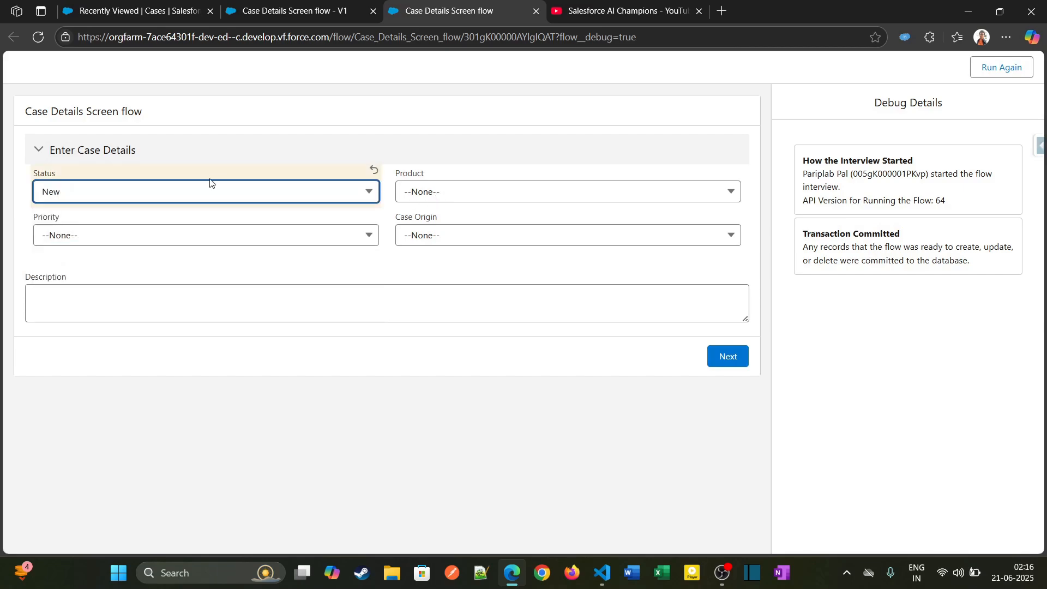
click(473, 197)
click(473, 261)
click(311, 237)
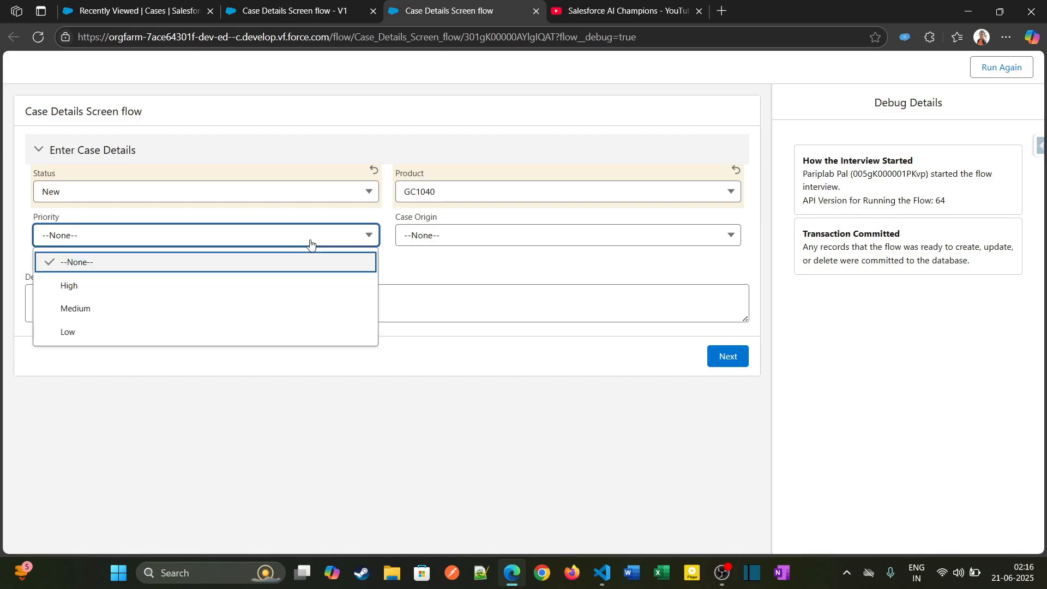
click(281, 311)
click(475, 240)
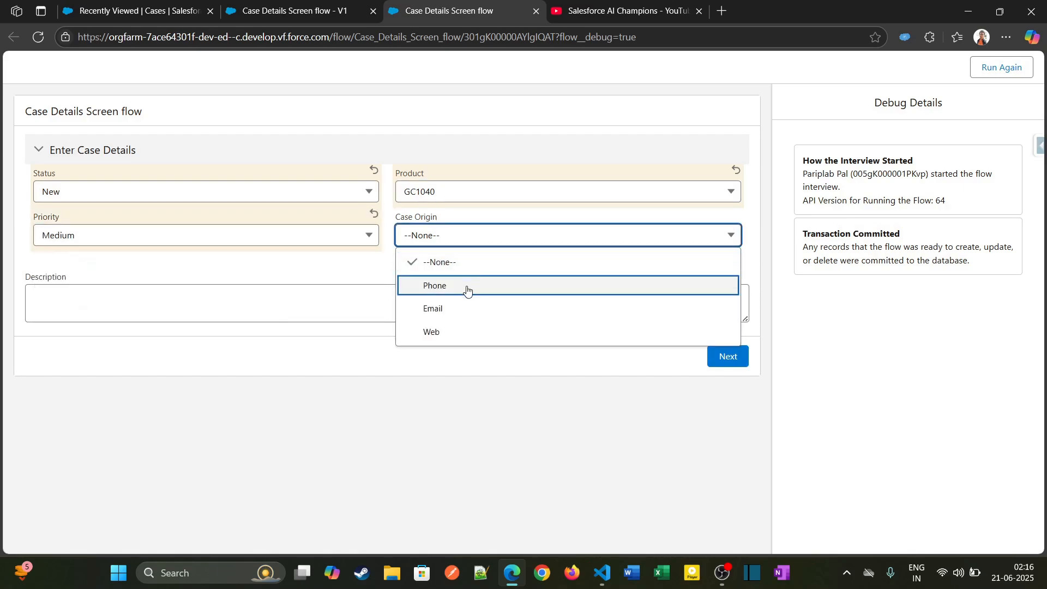
click(465, 307)
- Enter Test Case desc as the case description and advance to the results screen
click(432, 301)
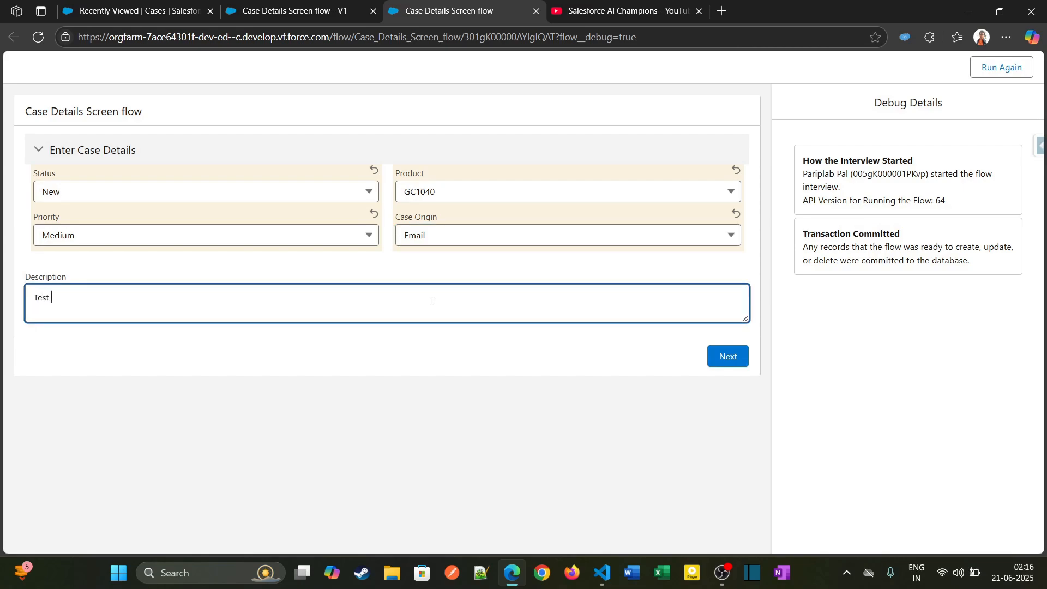
text(Test Case desc)
click(739, 355)
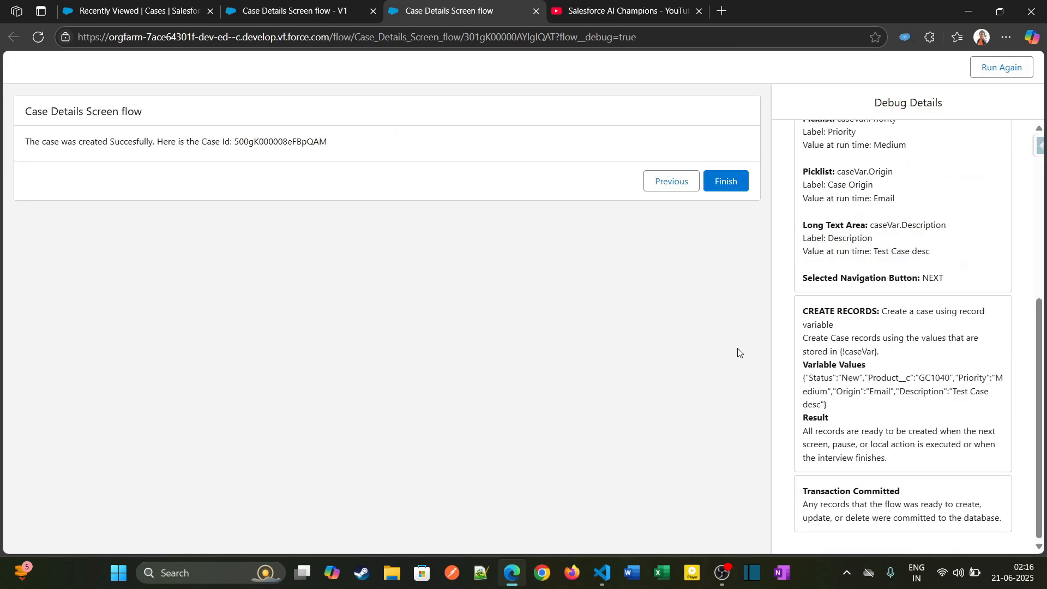
- Examine the created case's Id message and the Create Records variable values in the debug details
drag(25, 145, 253, 141)
double_click(315, 137)
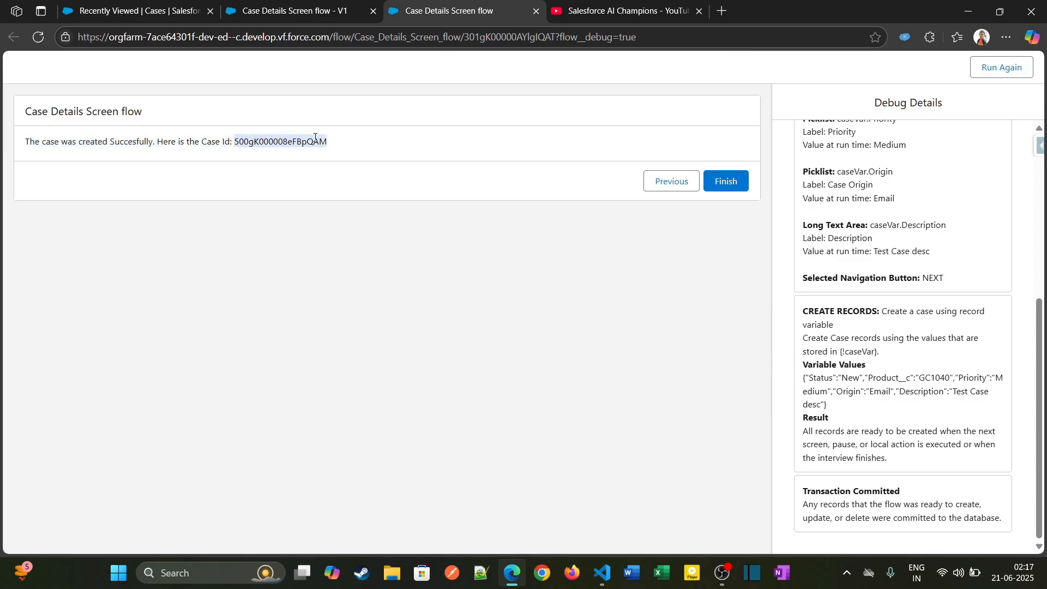
drag(804, 310, 970, 387)
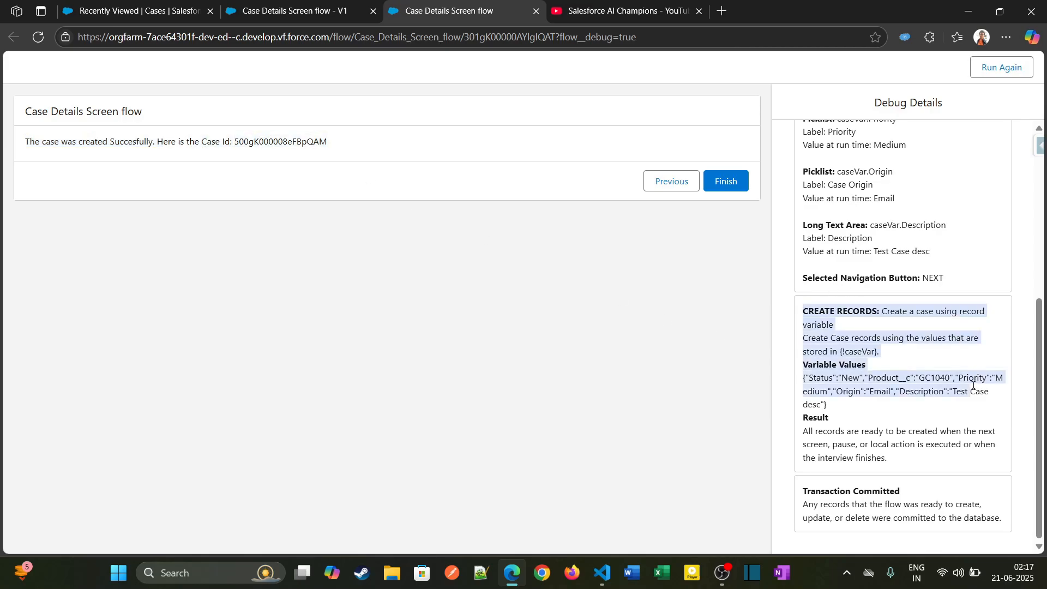
click(866, 392)
drag(844, 352, 868, 353)
drag(803, 364, 858, 381)
click(845, 415)
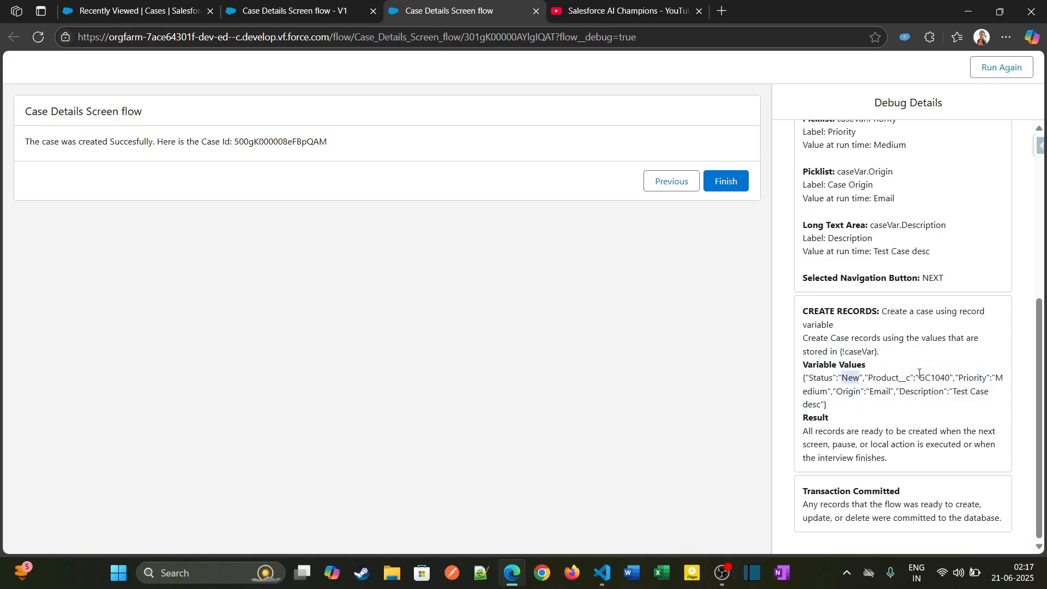
drag(914, 379, 993, 404)
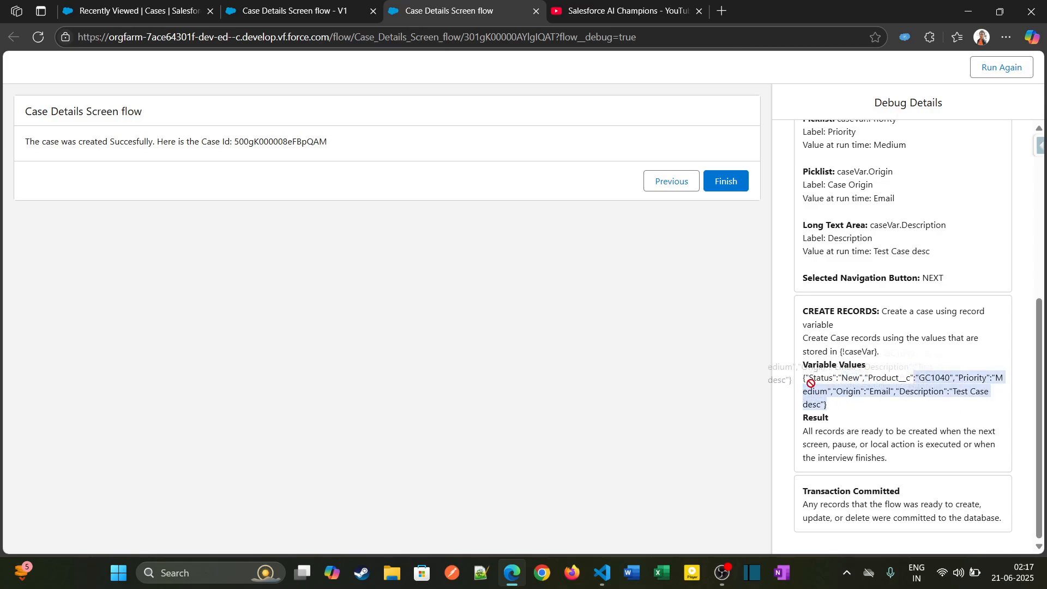
click(831, 413)
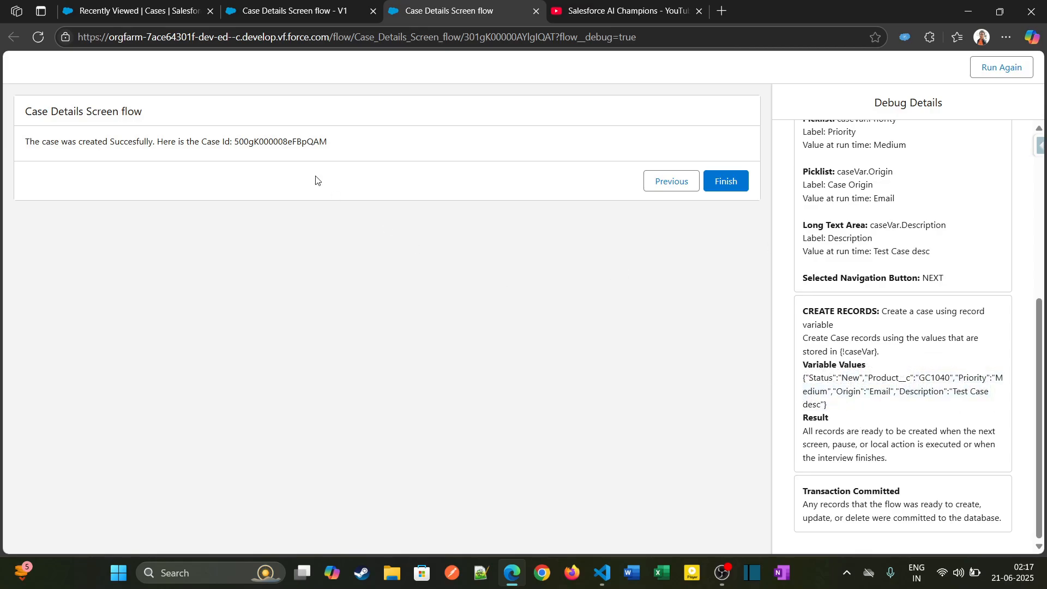
- Copy the displayed Case Id and open its record by replacing the Cases page's URL path with that Id
double_click(314, 143)
key(ctrl+c)
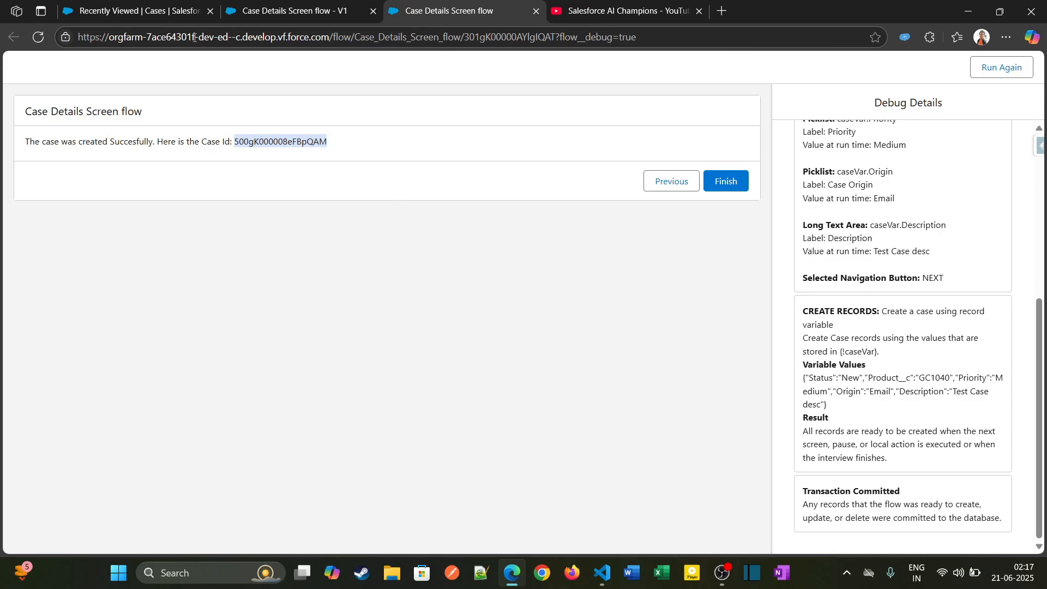
click(180, 11)
drag(358, 37, 567, 33)
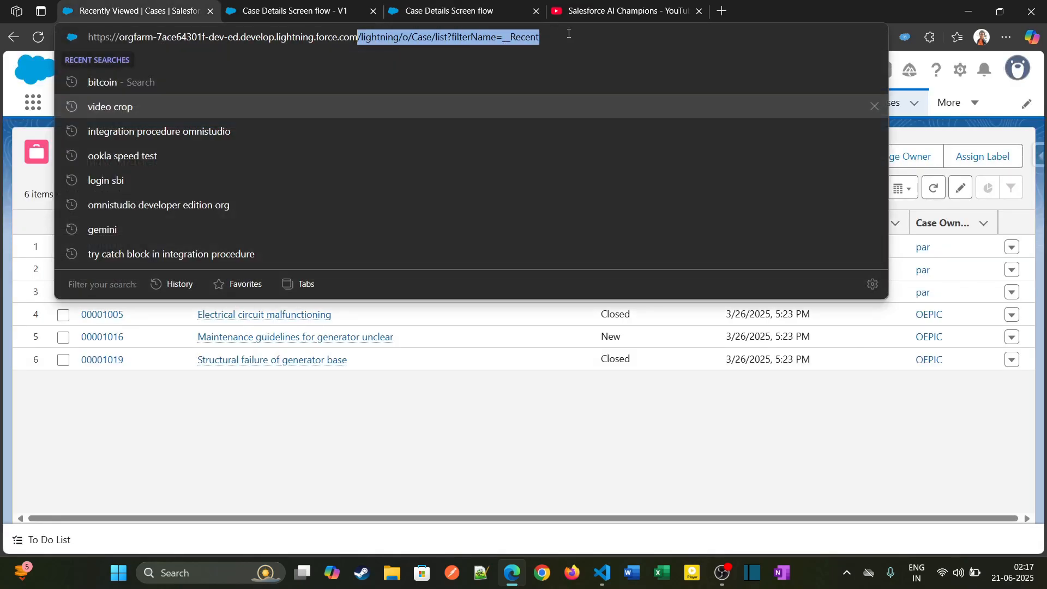
key(BackSpace)
text(/)
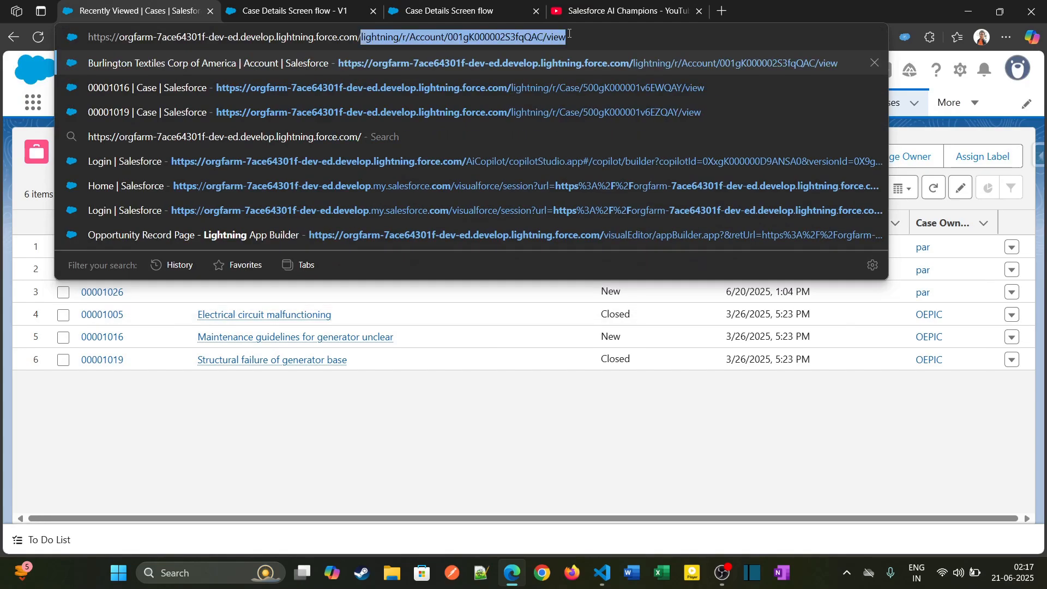
key(ctrl+v)
key(Return)
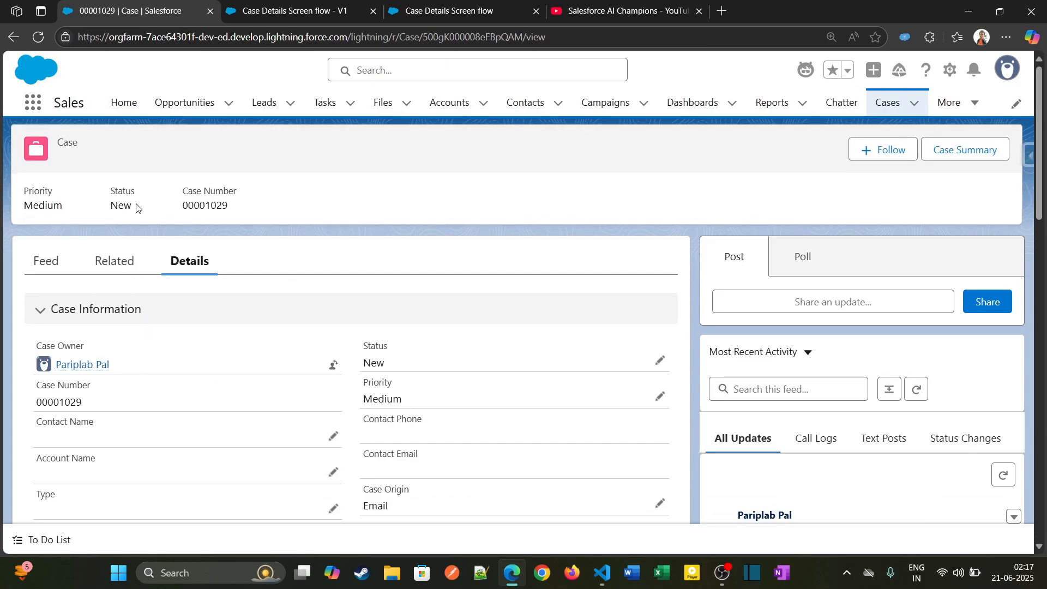
- Check the Description and Product values on the new case record against the flow entries
scroll(136, 208, down, 10)
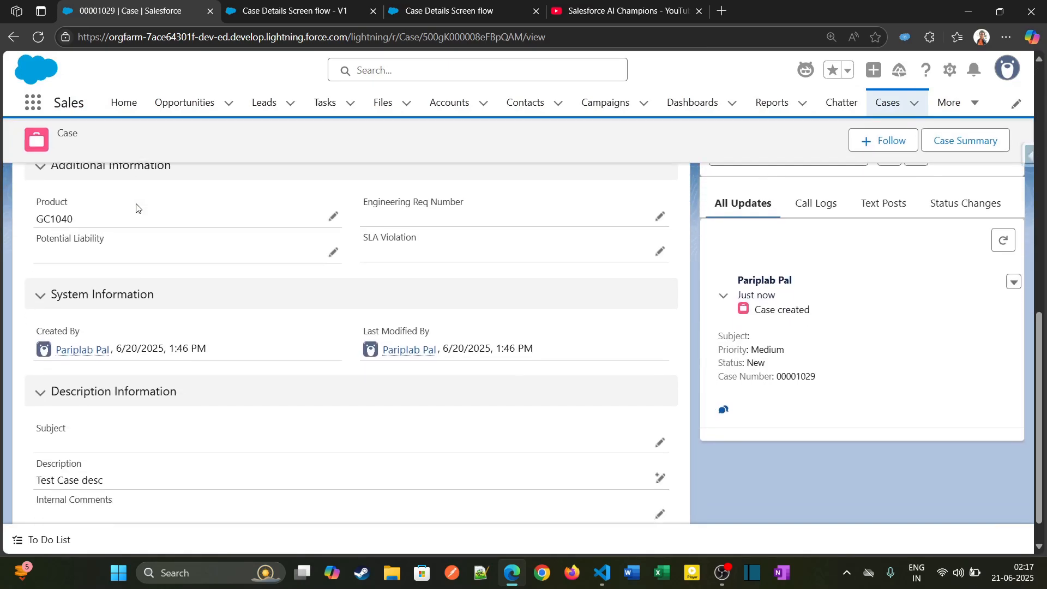
drag(37, 446, 147, 451)
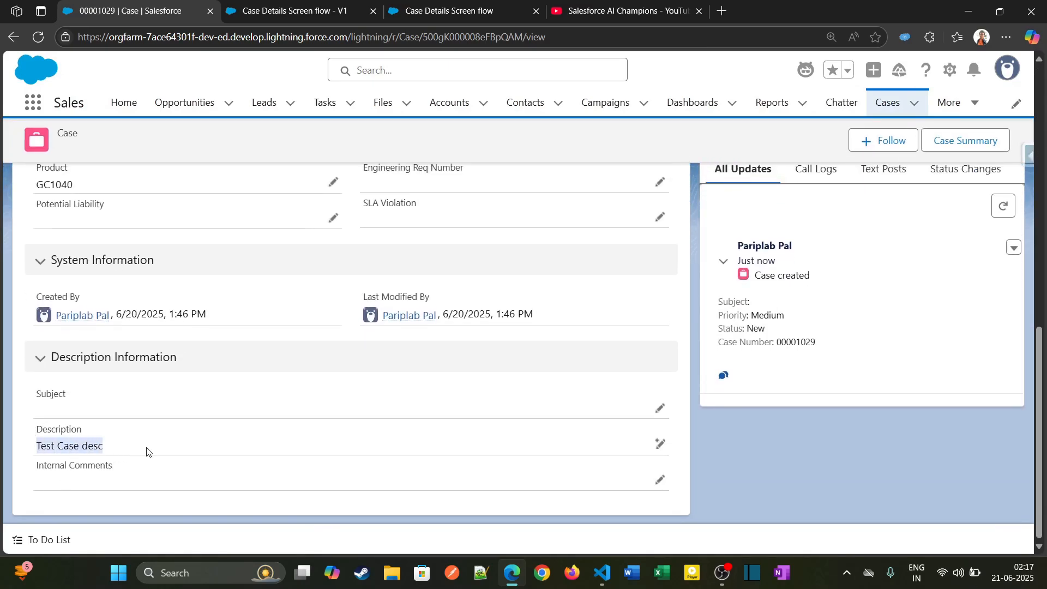
scroll(147, 452, up, 4)
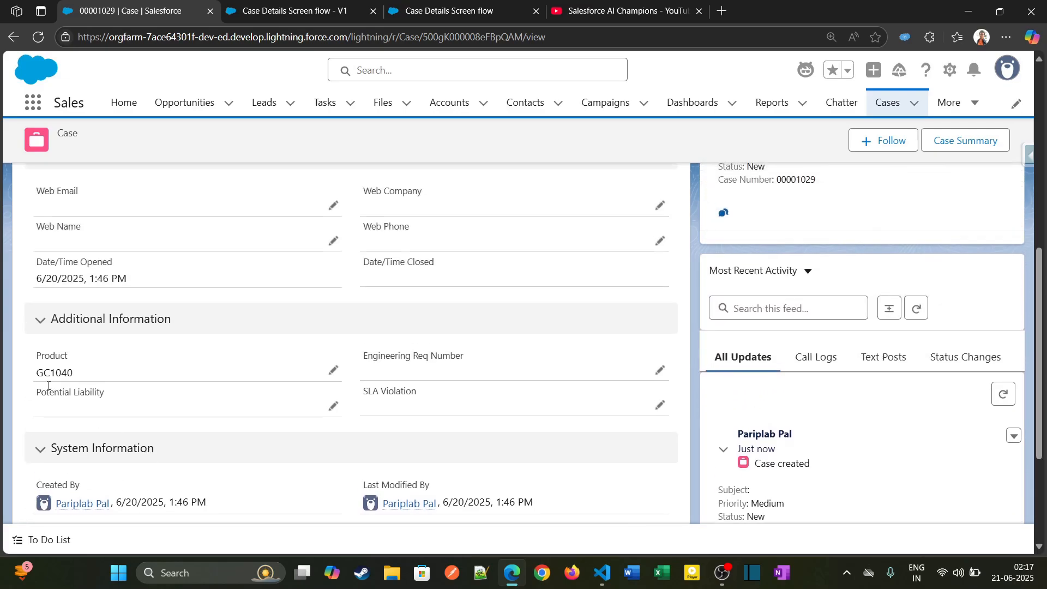
drag(38, 373, 88, 384)
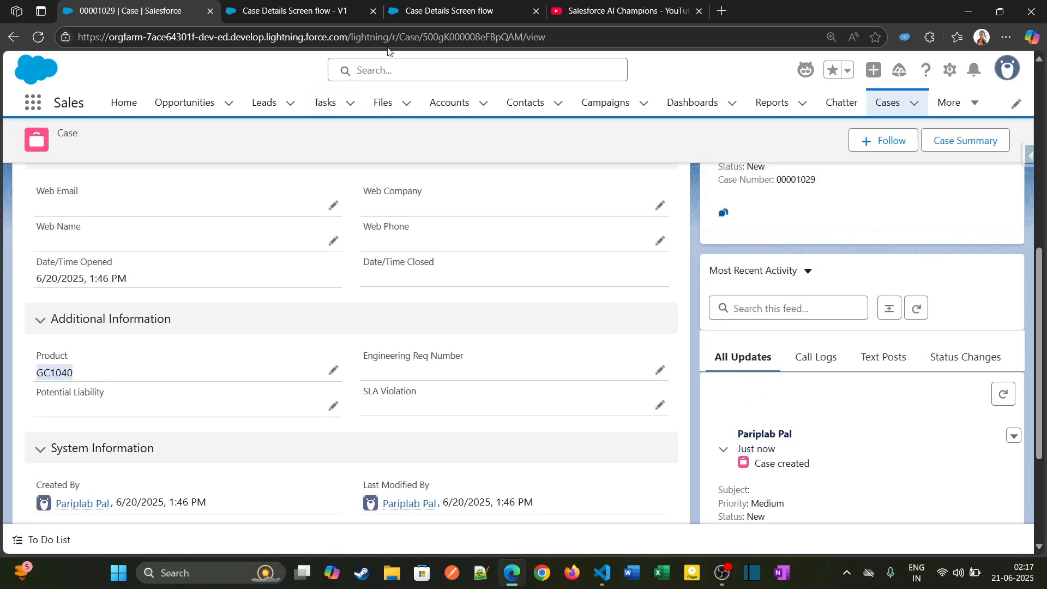
- Return to the Case Details Screen flow in Flow Builder and show its Toolbox to review the caseVar resource and the elements
click(449, 10)
click(298, 3)
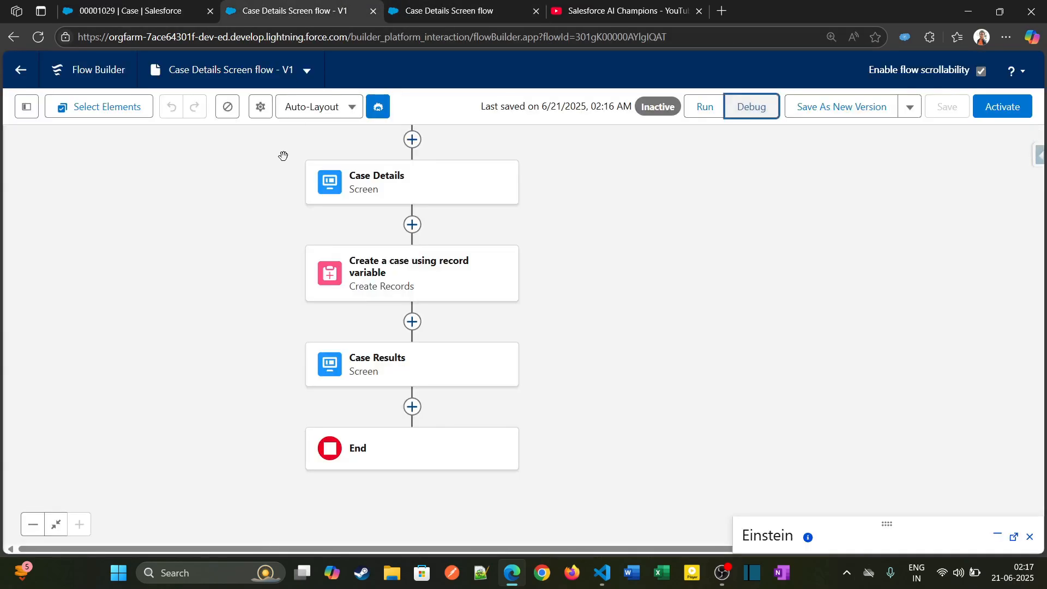
click(20, 109)
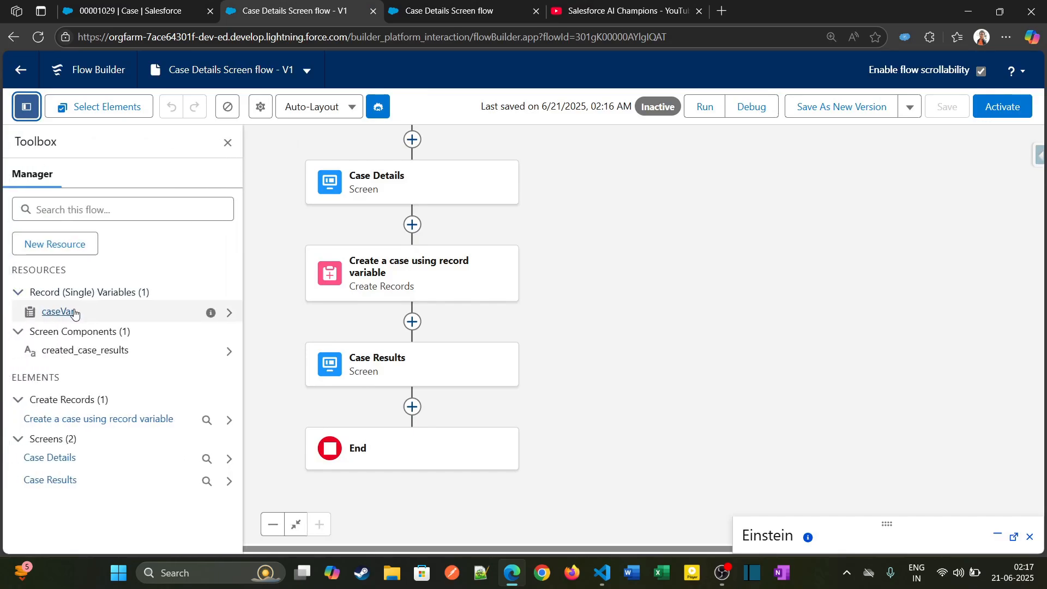
drag(601, 344, 637, 287)
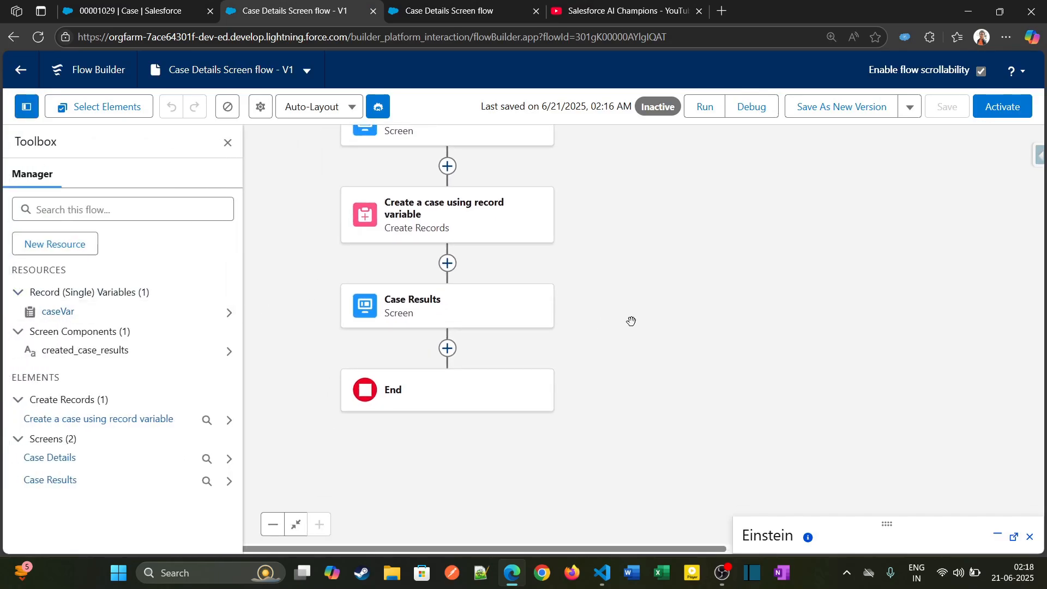